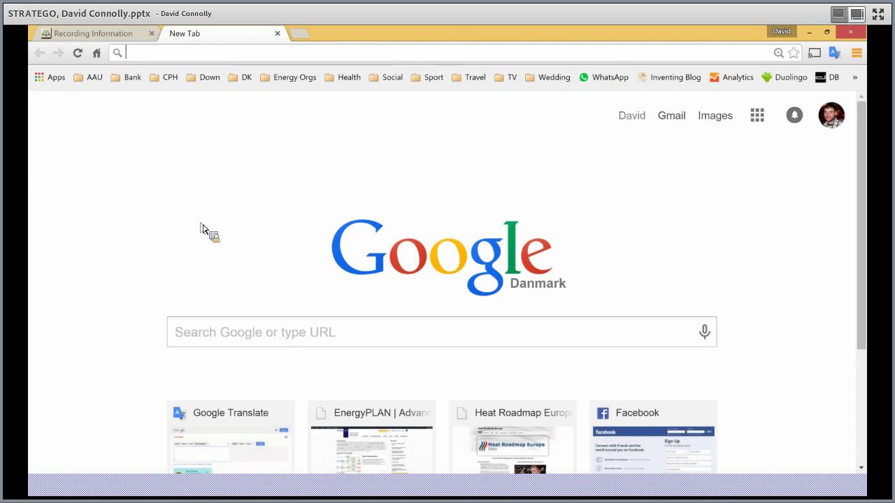
{"action": "type", "text": "www.heat"}
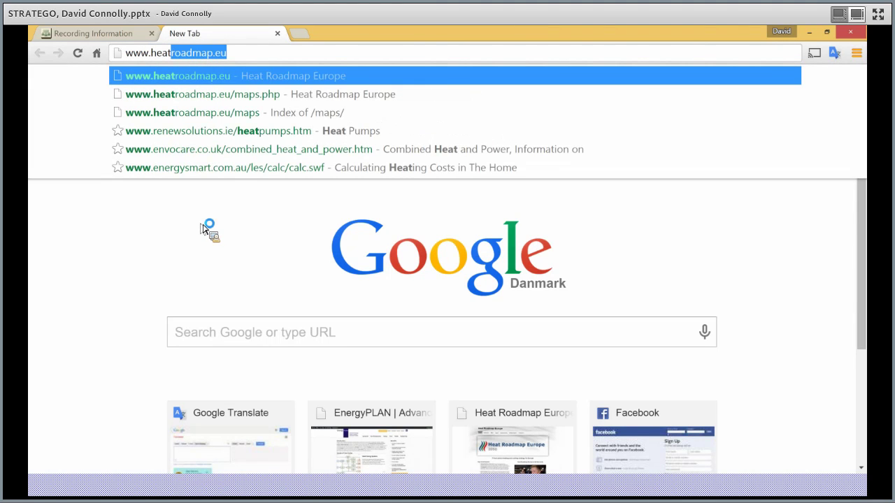
{"action": "key", "text": "Return"}
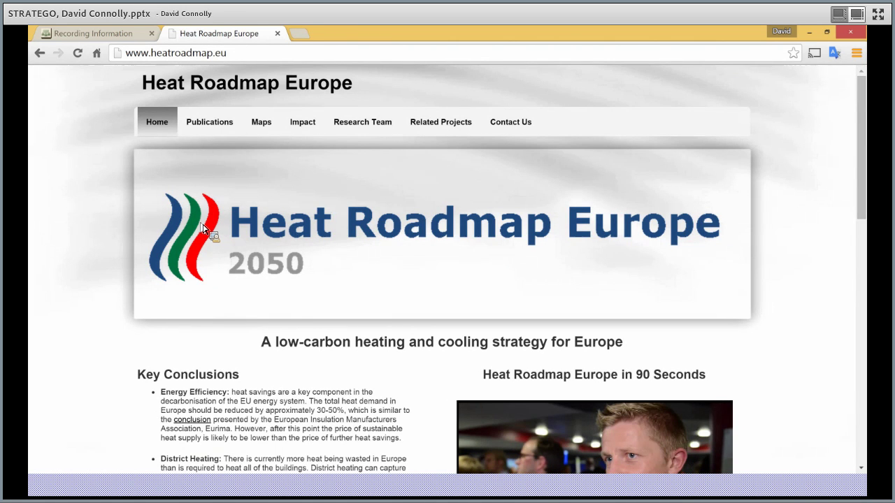
{"action": "left_click", "coordinate": [262, 126]}
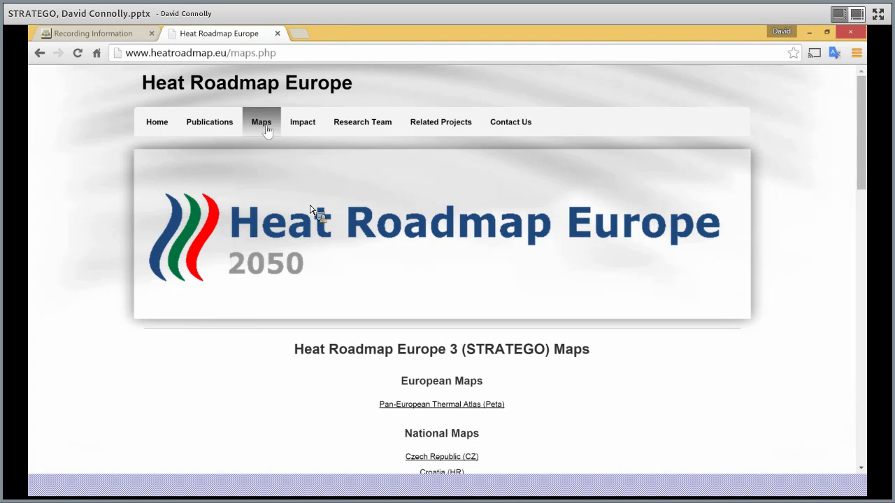
Step: Open the Czech Republic national map and bring the whole country and its neighbours into view
{"action": "scroll", "coordinate": [310, 206], "scroll_direction": "down", "scroll_amount": 1}
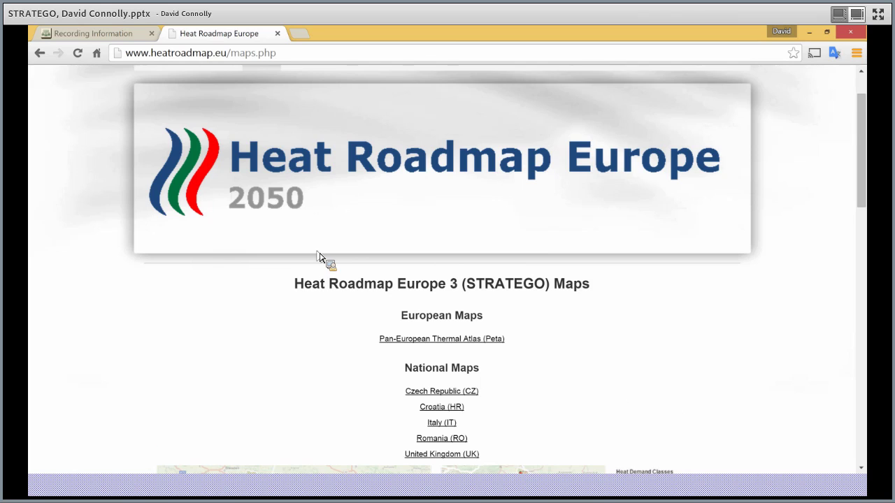
{"action": "scroll", "coordinate": [319, 257], "scroll_direction": "down", "scroll_amount": 1}
{"action": "scroll", "coordinate": [320, 255], "scroll_direction": "down", "scroll_amount": 2}
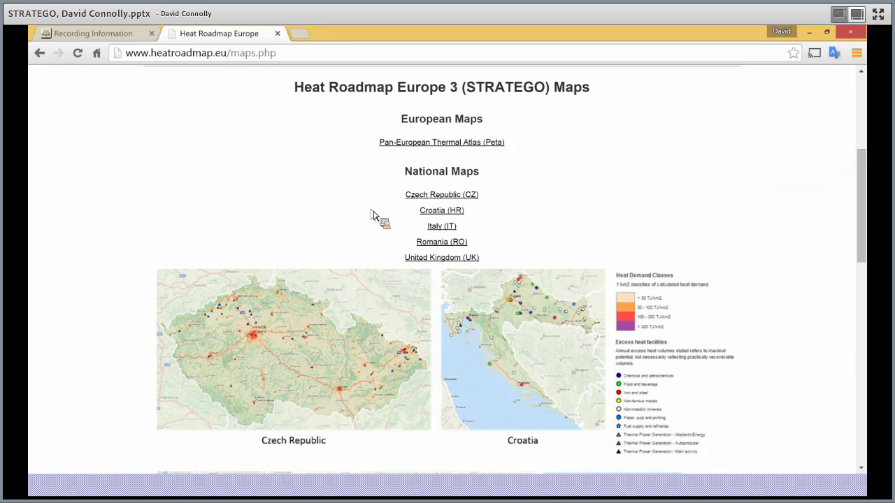
{"action": "left_click", "coordinate": [416, 195]}
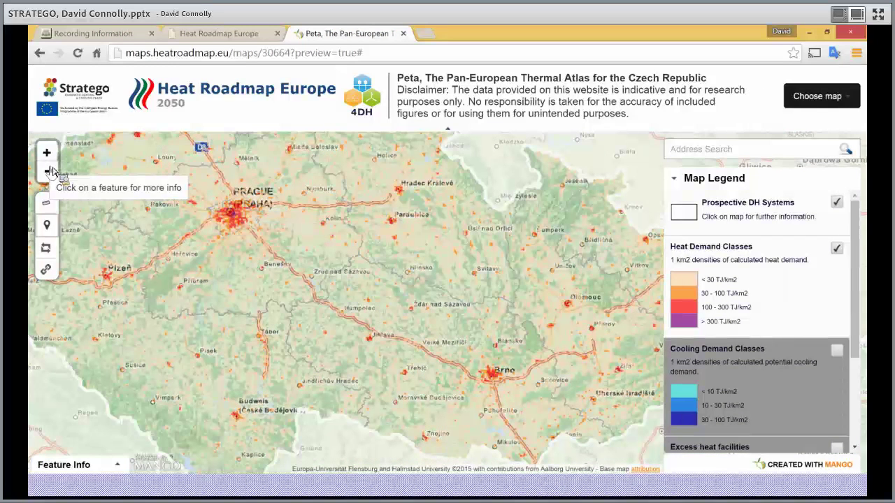
{"action": "left_click", "coordinate": [47, 171]}
{"action": "left_click", "coordinate": [47, 171]}
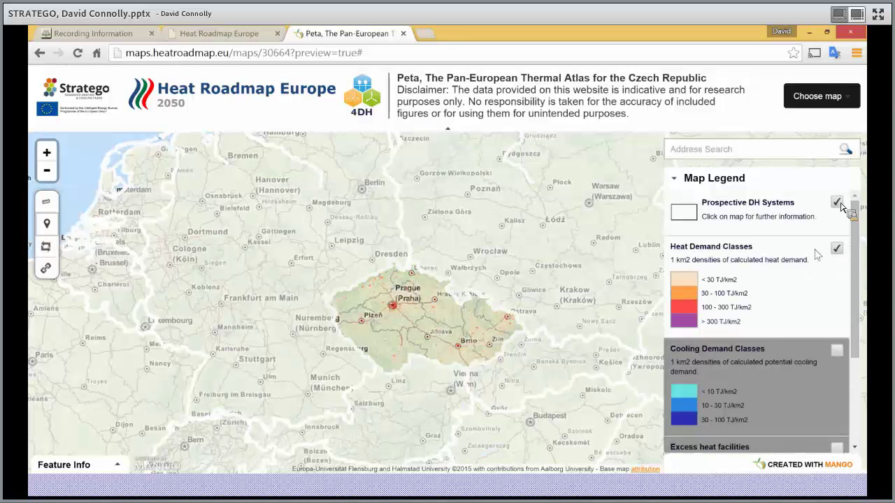
Step: Switch to the United Kingdom map and hide its Heat Demand Classes and Prospective DH Systems layers
{"action": "left_click", "coordinate": [826, 96]}
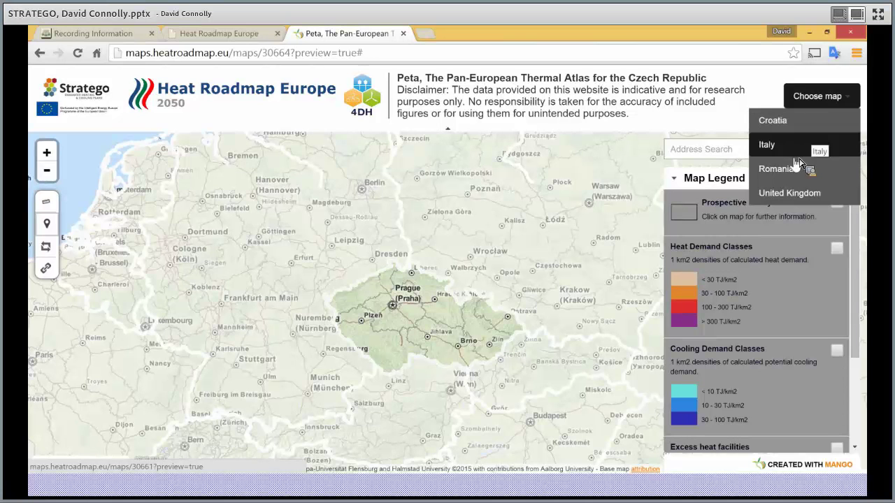
{"action": "left_click", "coordinate": [784, 198]}
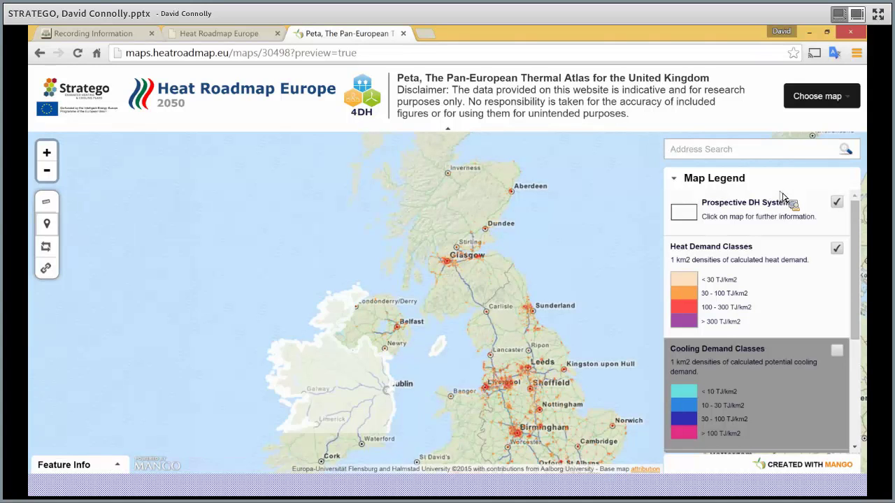
{"action": "left_click", "coordinate": [836, 249]}
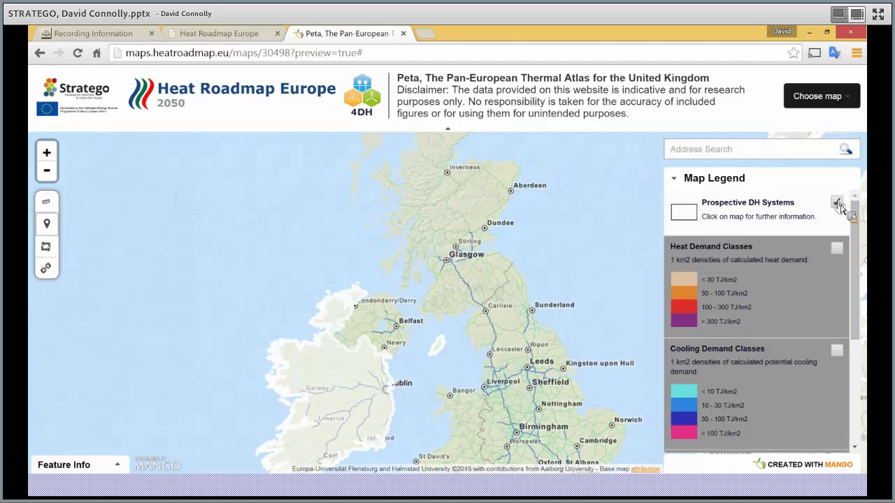
{"action": "left_click", "coordinate": [836, 202]}
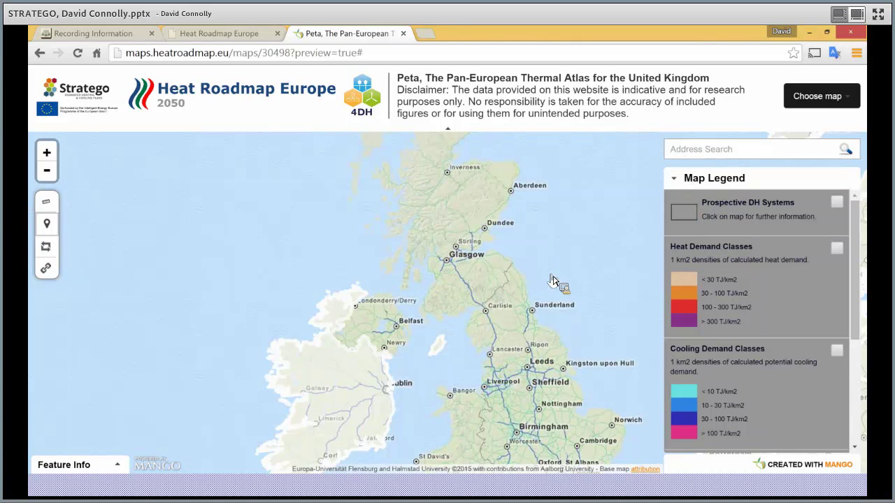
Step: Search the map for "newcastle" and go to Newcastle upon Tyne, Tyne and Wear, UK
{"action": "scroll", "coordinate": [552, 280], "scroll_direction": "up", "scroll_amount": 1}
{"action": "scroll", "coordinate": [569, 353], "scroll_direction": "down", "scroll_amount": 1}
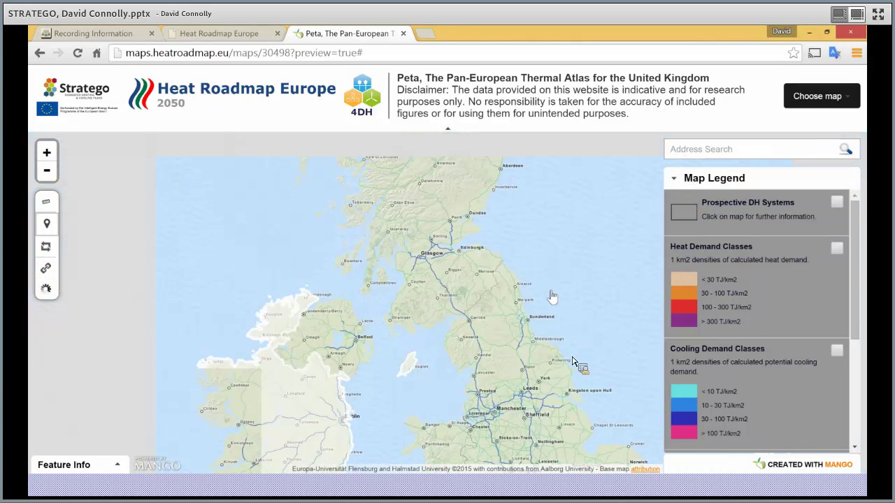
{"action": "scroll", "coordinate": [571, 361], "scroll_direction": "up", "scroll_amount": 1}
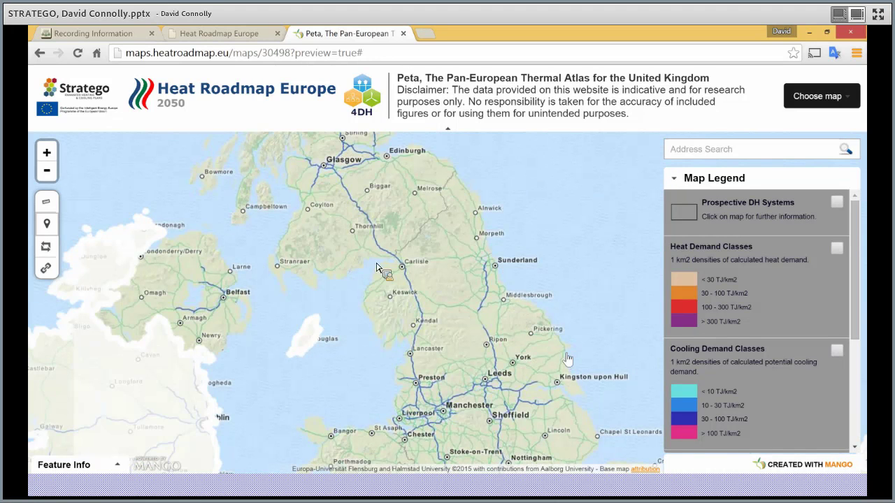
{"action": "left_click", "coordinate": [52, 155]}
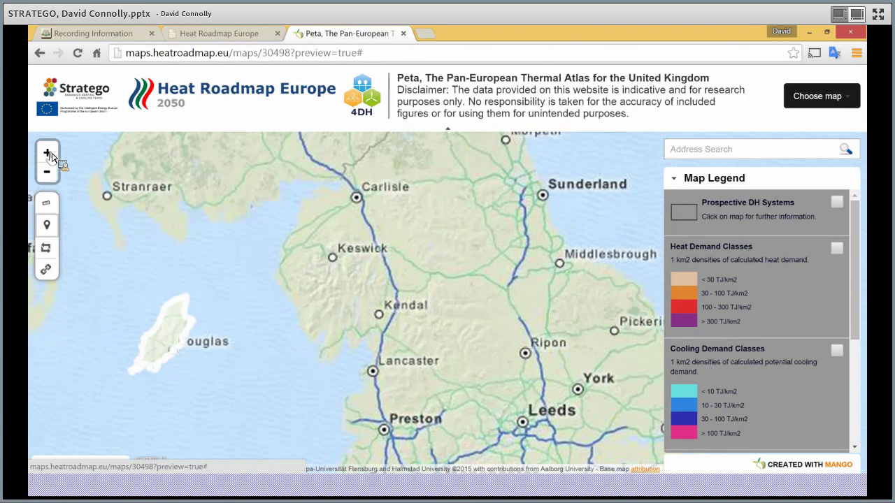
{"action": "left_click", "coordinate": [49, 155]}
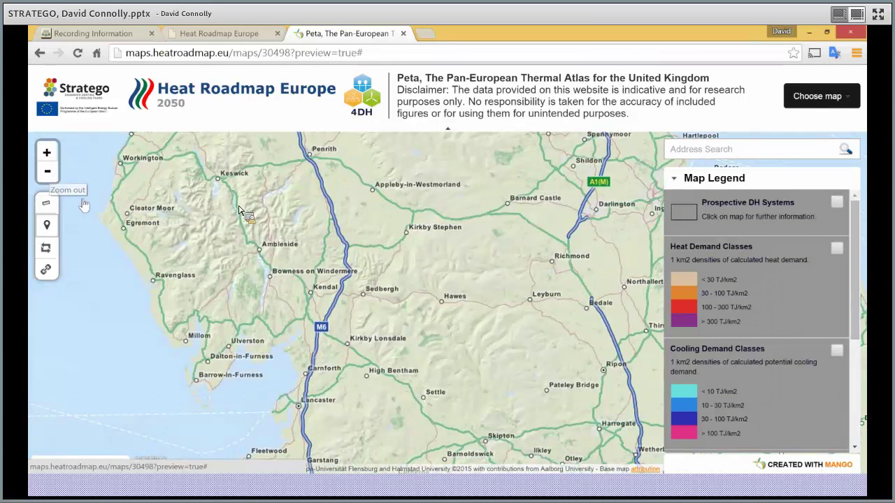
{"action": "left_click", "coordinate": [695, 150]}
{"action": "type", "text": "newcastle"}
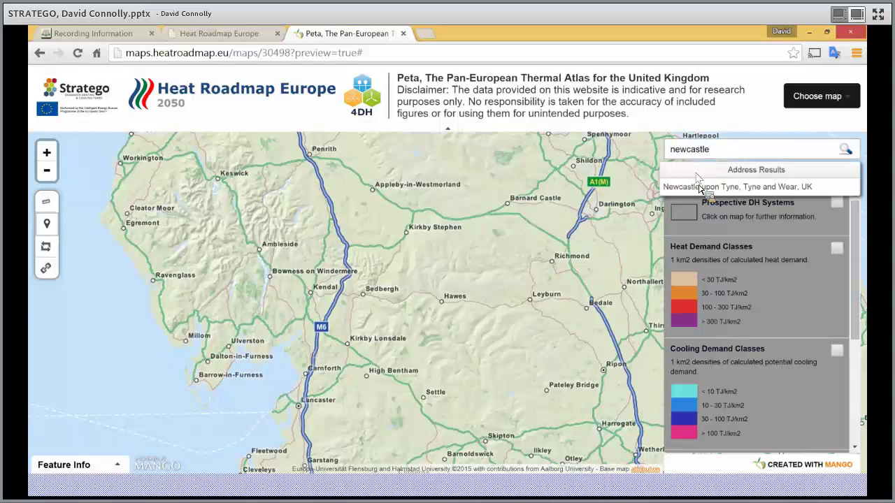
{"action": "left_click", "coordinate": [697, 176]}
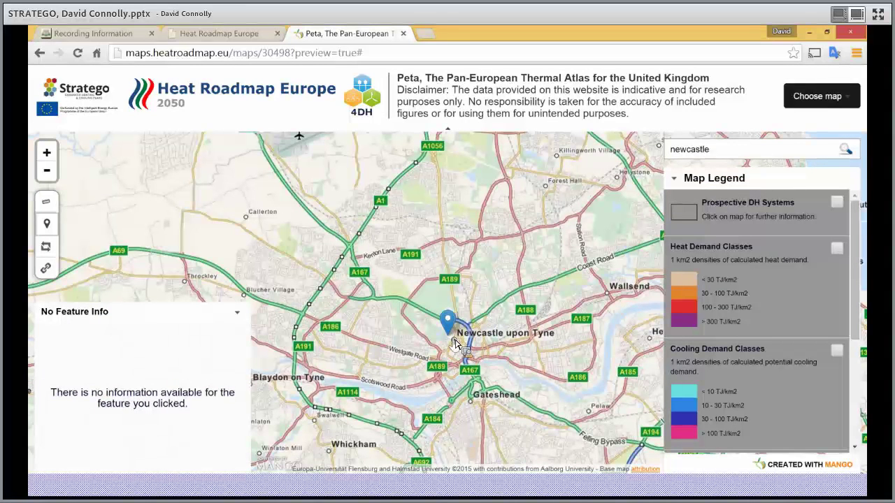
Step: Examine the surroundings of Newcastle upon Tyne at several map scales, out to northern England
{"action": "scroll", "coordinate": [454, 344], "scroll_direction": "down", "scroll_amount": 1}
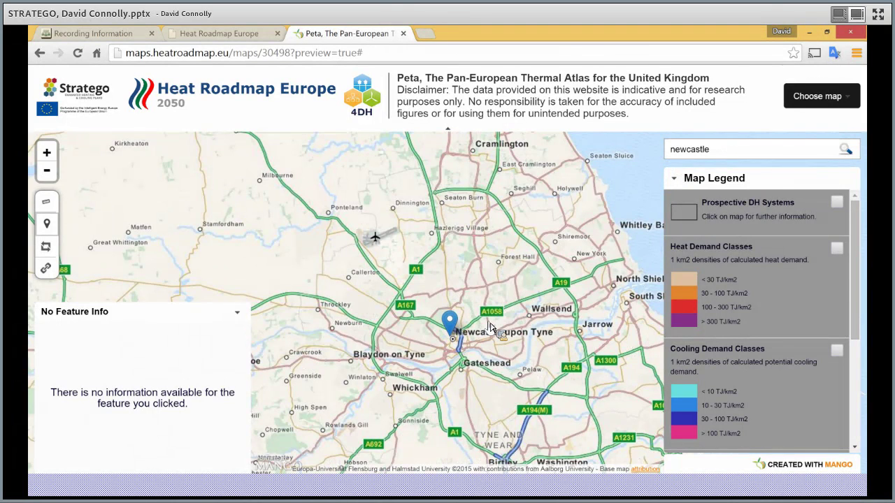
{"action": "scroll", "coordinate": [490, 326], "scroll_direction": "down", "scroll_amount": 1}
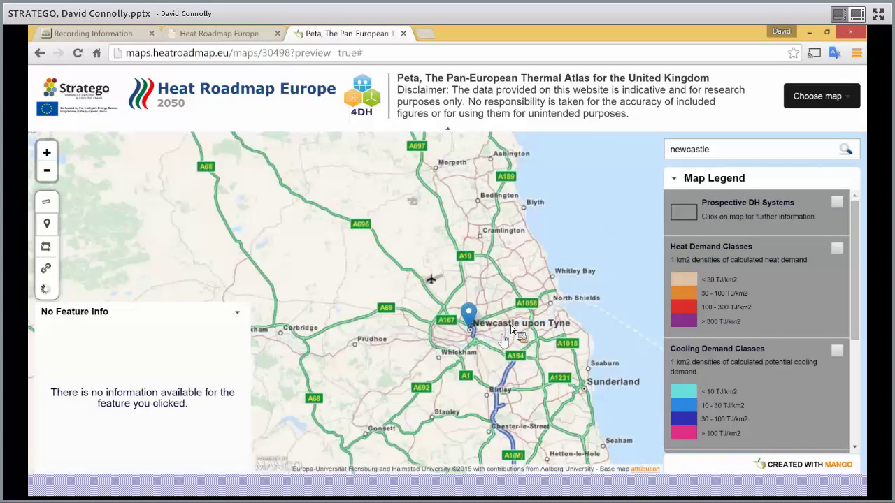
{"action": "scroll", "coordinate": [524, 308], "scroll_direction": "up", "scroll_amount": 1}
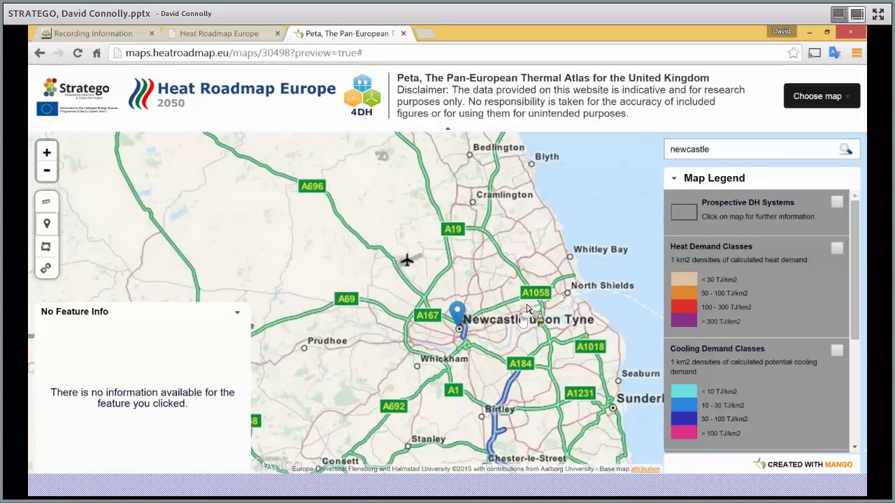
{"action": "scroll", "coordinate": [528, 309], "scroll_direction": "up", "scroll_amount": 1}
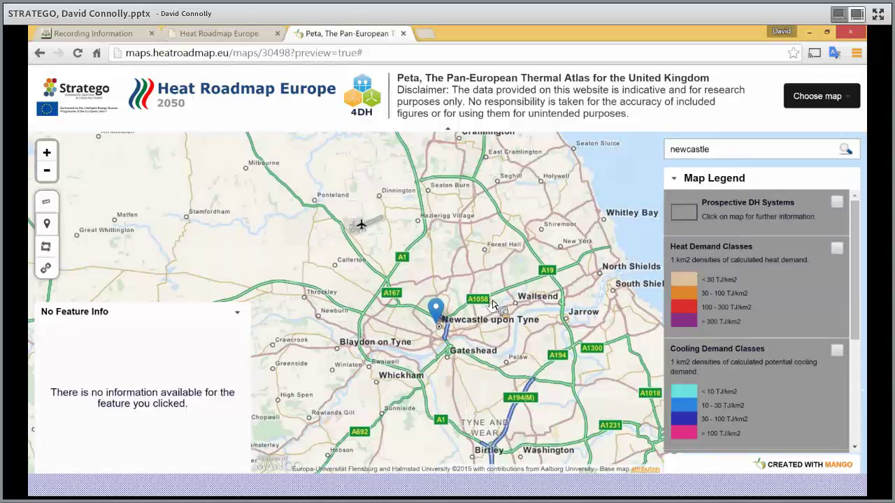
{"action": "scroll", "coordinate": [493, 304], "scroll_direction": "down", "scroll_amount": 1}
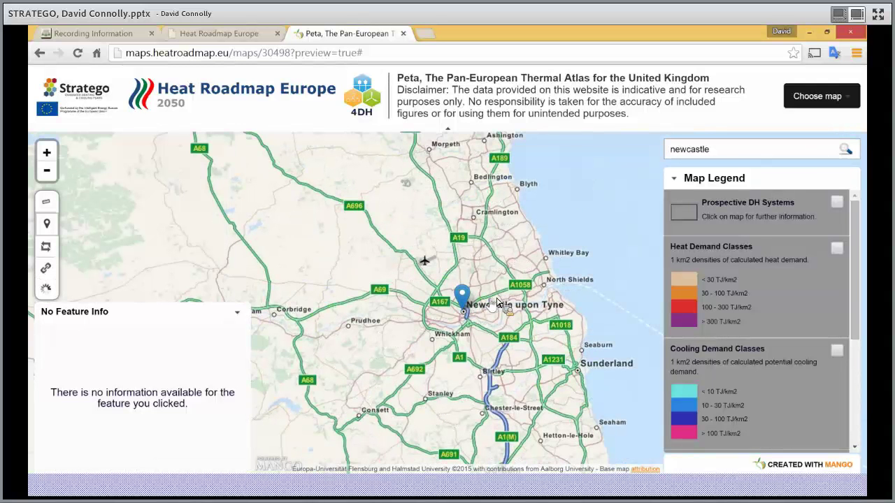
{"action": "scroll", "coordinate": [497, 302], "scroll_direction": "down", "scroll_amount": 1}
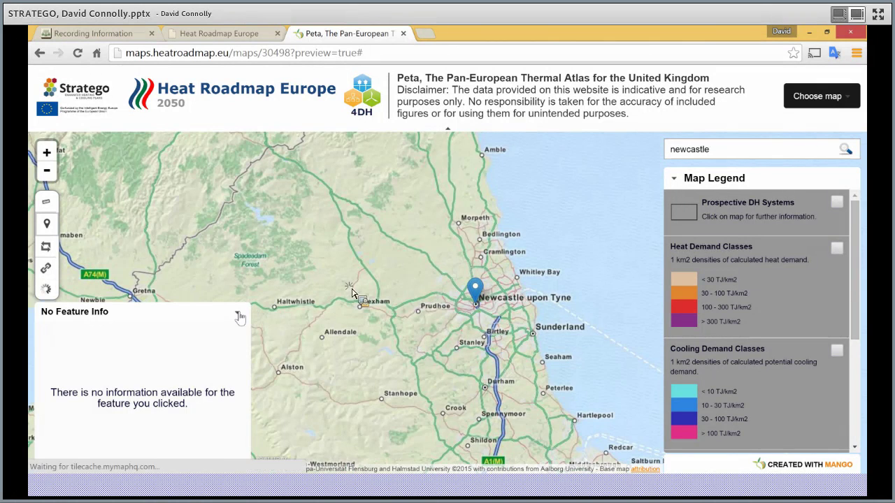
{"action": "scroll", "coordinate": [352, 293], "scroll_direction": "down", "scroll_amount": 1}
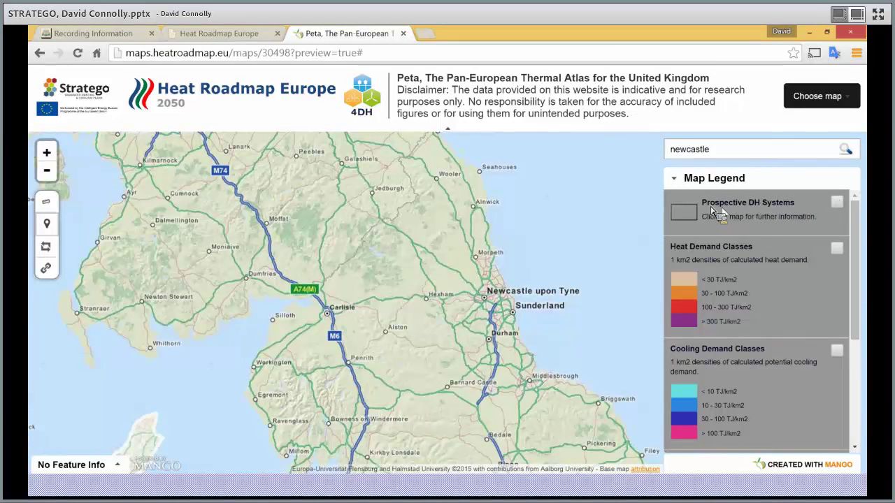
Step: Show the Prospective DH Systems layer and view its boundaries in the Liverpool and Manchester area
{"action": "left_click", "coordinate": [836, 204]}
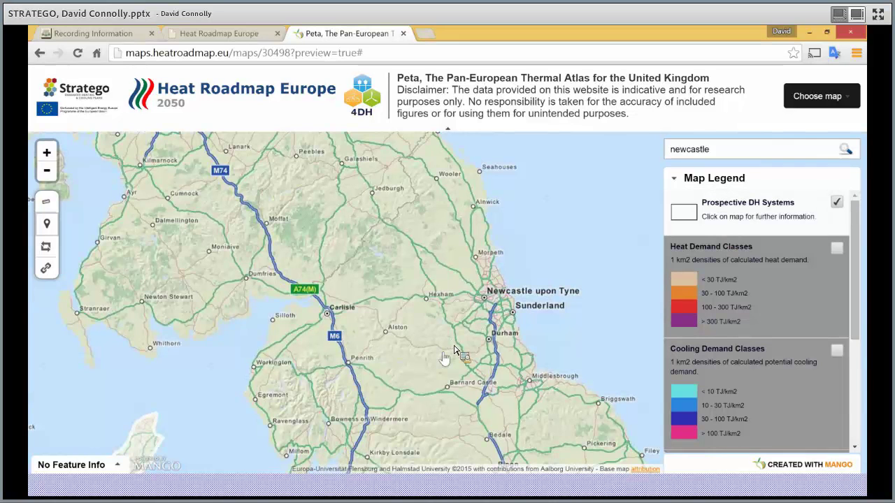
{"action": "left_click_drag", "start_coordinate": [454, 349], "coordinate": [446, 240]}
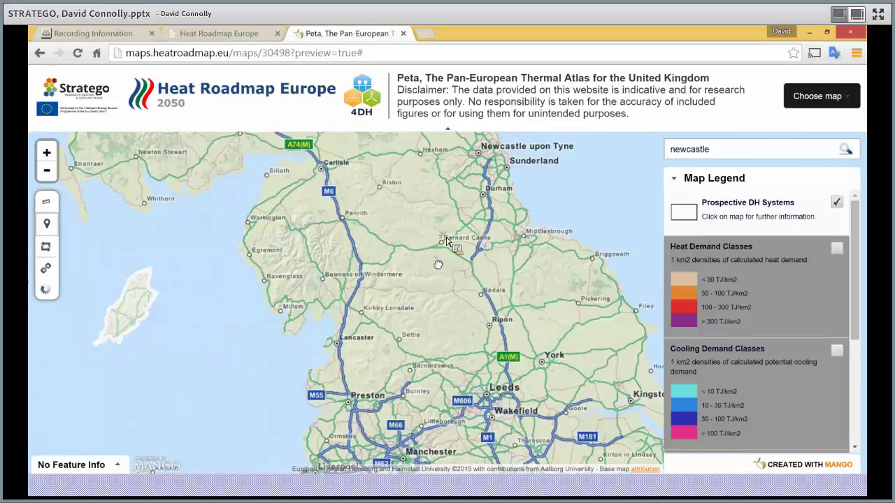
{"action": "left_click_drag", "start_coordinate": [372, 387], "coordinate": [397, 323]}
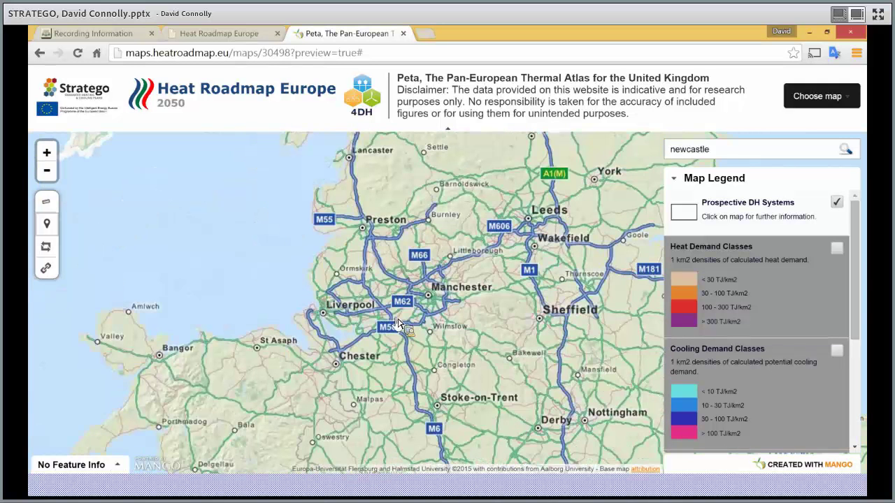
{"action": "scroll", "coordinate": [388, 302], "scroll_direction": "up", "scroll_amount": 1}
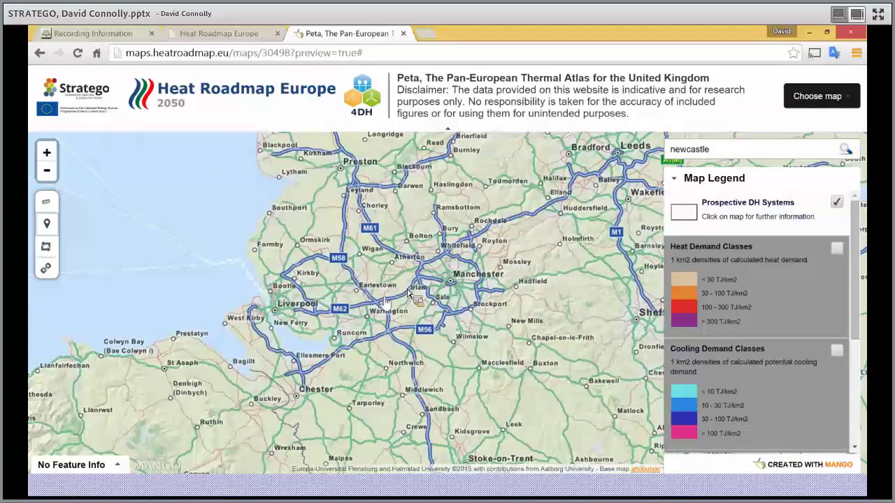
{"action": "scroll", "coordinate": [391, 301], "scroll_direction": "up", "scroll_amount": 1}
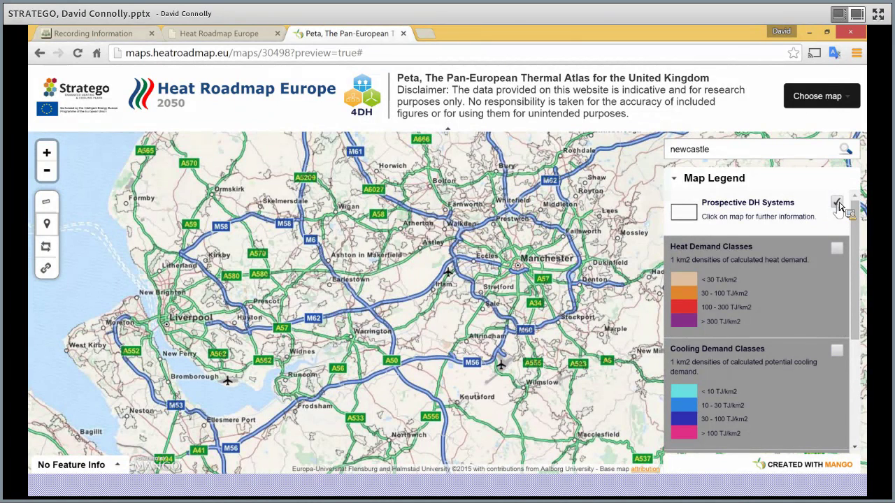
{"action": "left_click", "coordinate": [838, 203]}
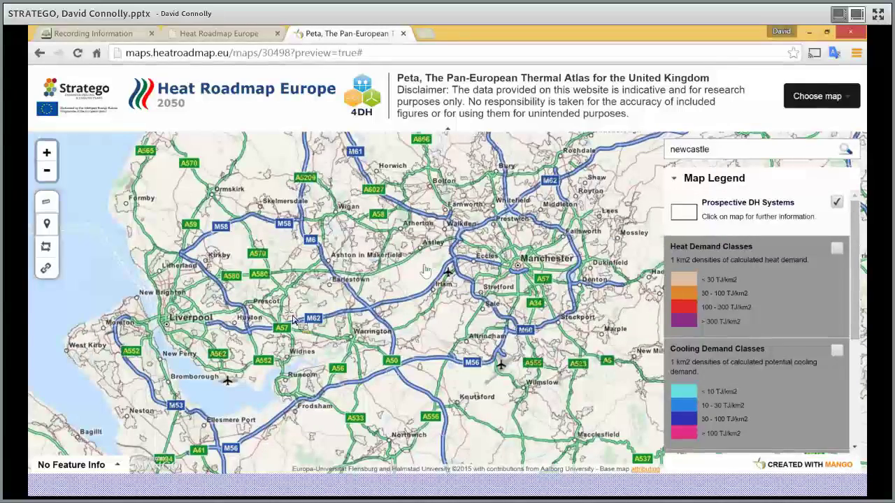
Step: Query the prospective district heating system covering Manchester and examine its annual heat demand in the feature information
{"action": "left_click_drag", "start_coordinate": [427, 271], "coordinate": [294, 320]}
{"action": "left_click_drag", "start_coordinate": [323, 321], "coordinate": [284, 318]}
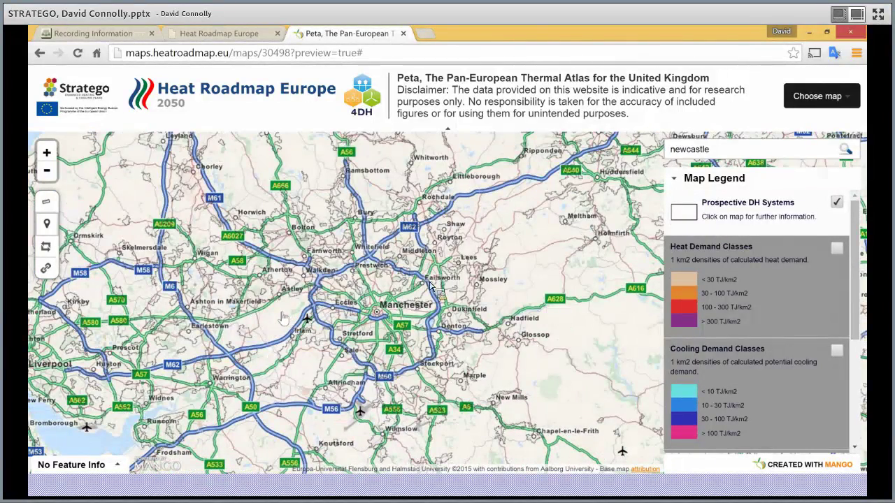
{"action": "left_click", "coordinate": [390, 292]}
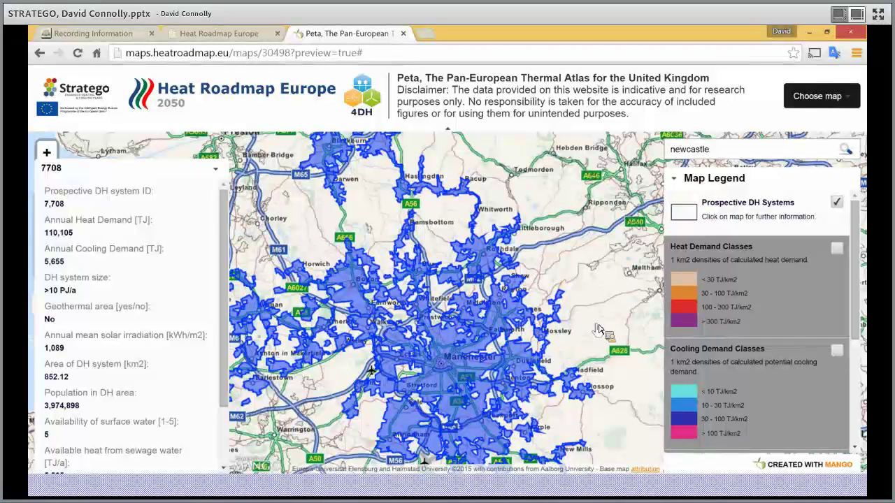
{"action": "left_click_drag", "start_coordinate": [596, 330], "coordinate": [520, 287]}
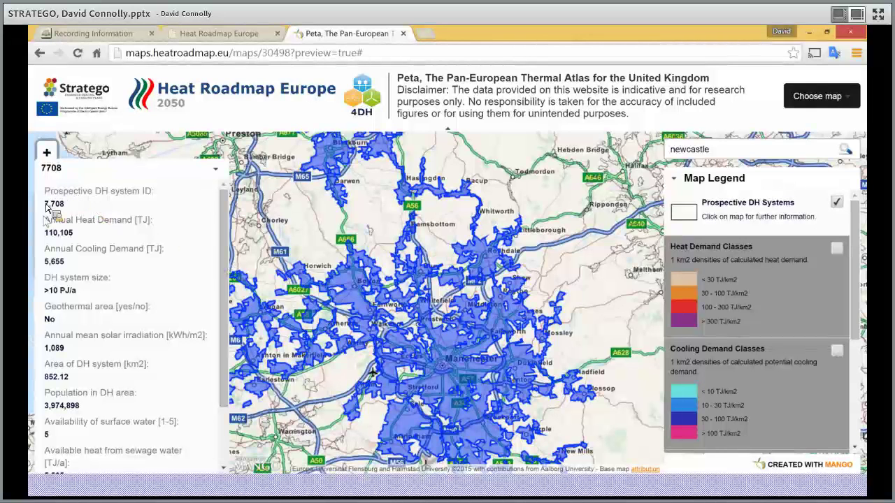
{"action": "left_click_drag", "start_coordinate": [46, 217], "coordinate": [139, 238]}
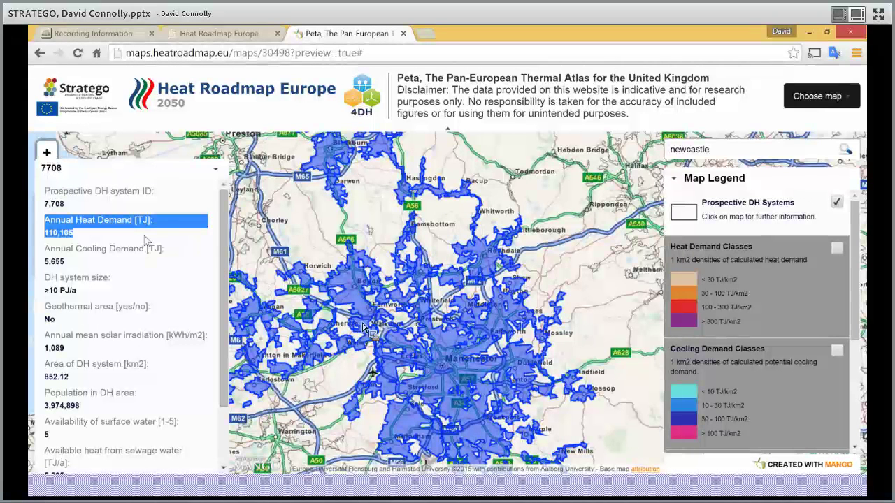
{"action": "left_click_drag", "start_coordinate": [320, 385], "coordinate": [509, 278]}
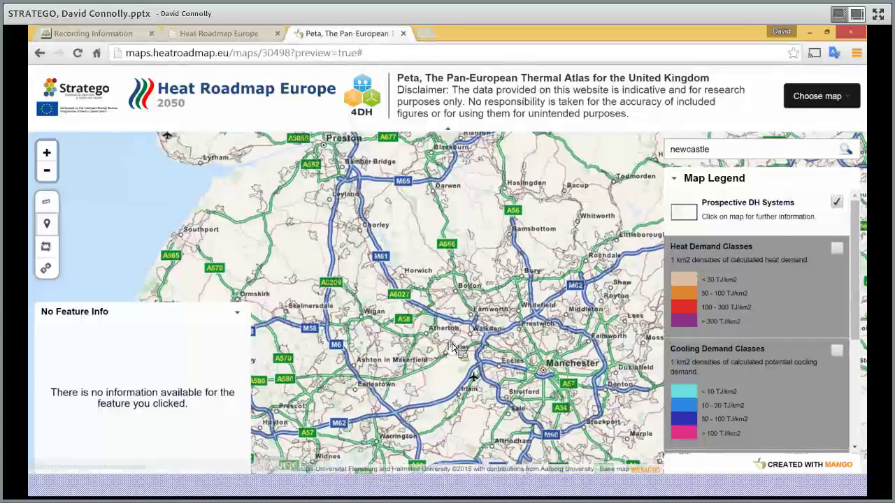
Step: Query the prospective district heating system covering Manchester again and highlight its annual heat demand value
{"action": "left_click", "coordinate": [556, 347]}
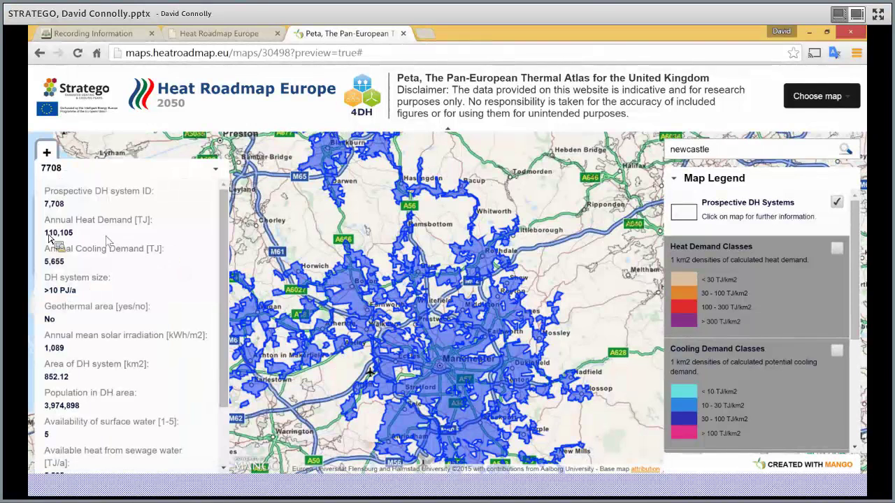
{"action": "left_click_drag", "start_coordinate": [45, 233], "coordinate": [58, 233]}
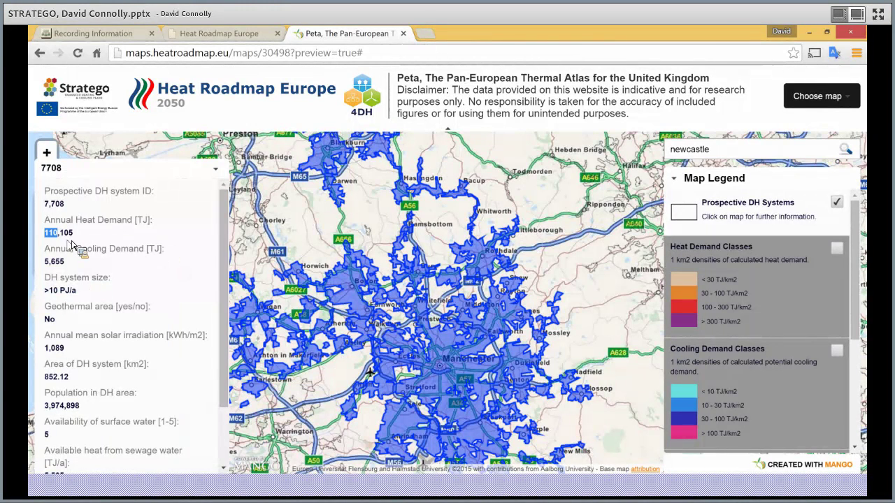
{"action": "left_click", "coordinate": [77, 242]}
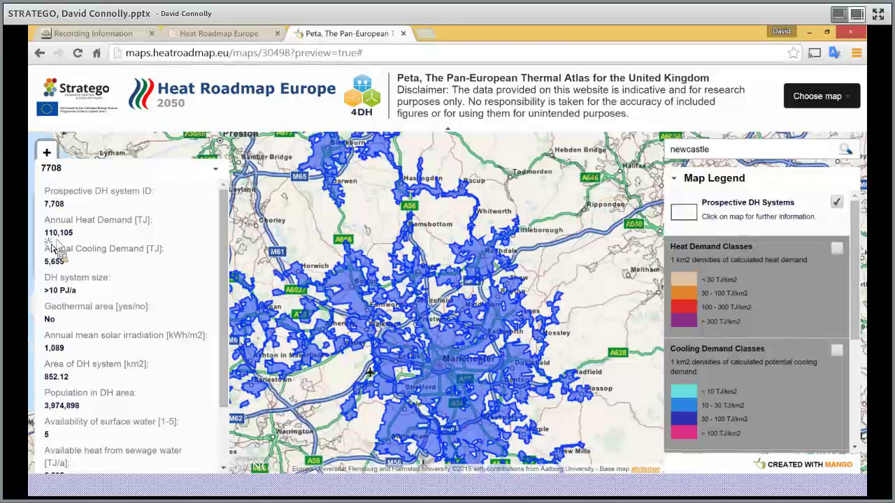
Step: Highlight the annual cooling demand of the Manchester system and compare it with the system's annual heat demand
{"action": "triple_click", "coordinate": [154, 254]}
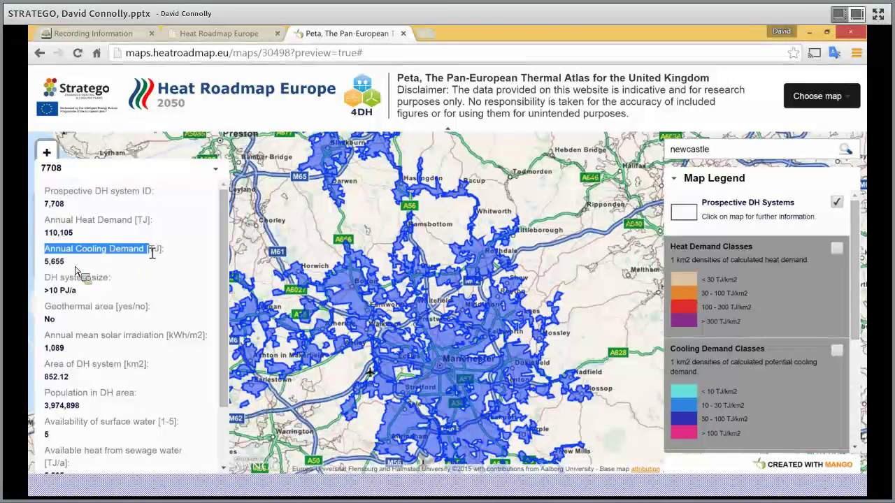
{"action": "left_click", "coordinate": [73, 270]}
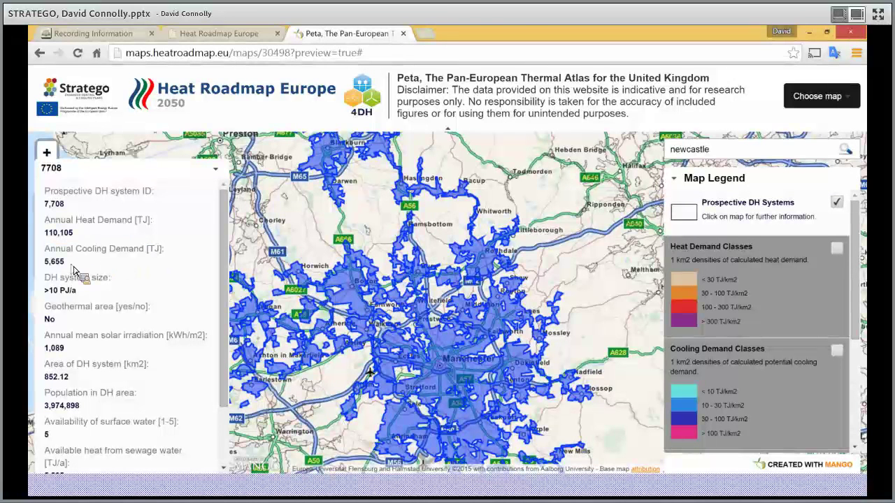
{"action": "double_click", "coordinate": [55, 263]}
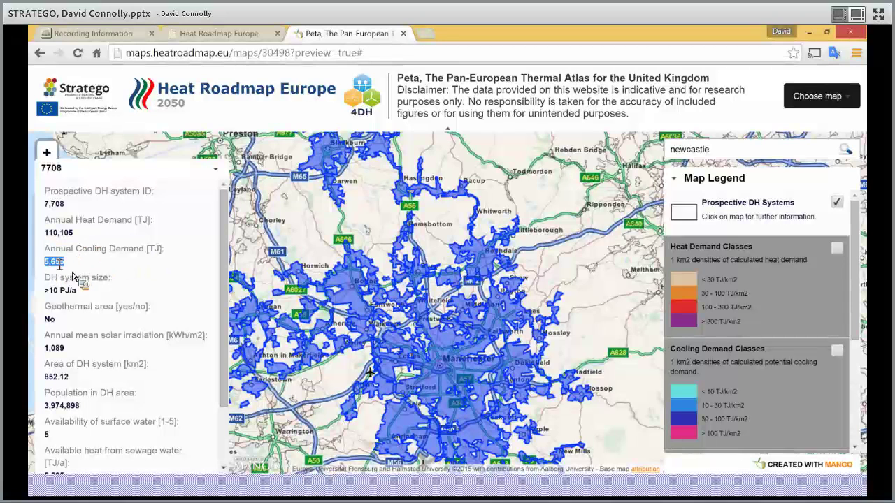
{"action": "left_click", "coordinate": [52, 265]}
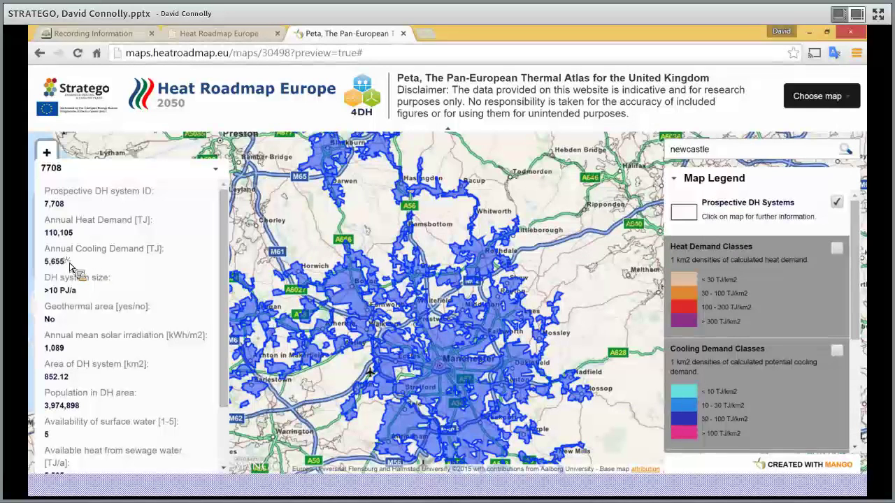
{"action": "left_click_drag", "start_coordinate": [42, 248], "coordinate": [69, 274]}
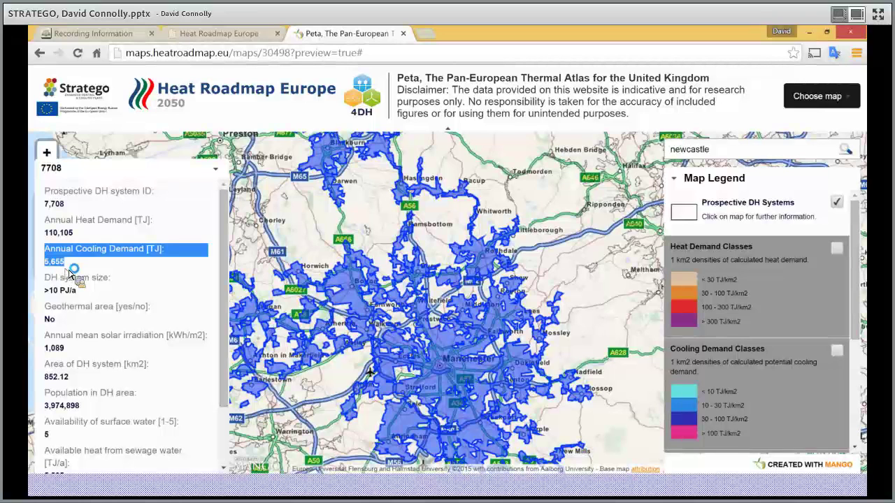
{"action": "left_click", "coordinate": [69, 272]}
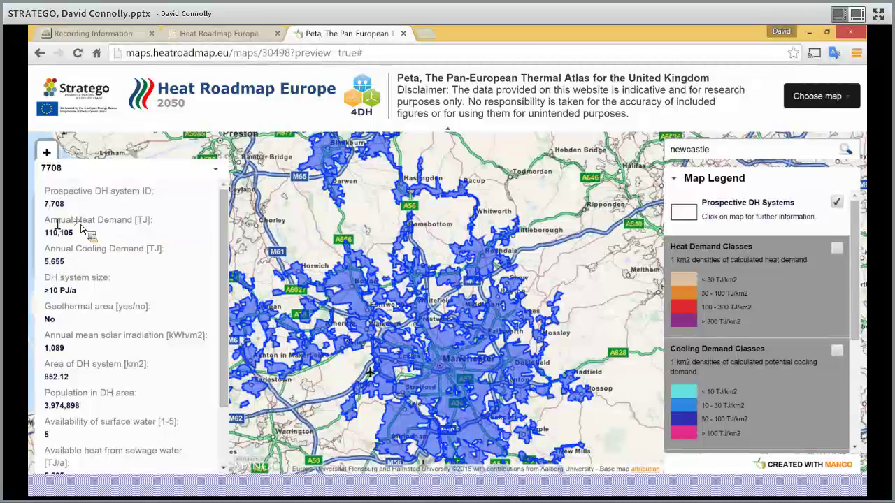
{"action": "triple_click", "coordinate": [72, 221]}
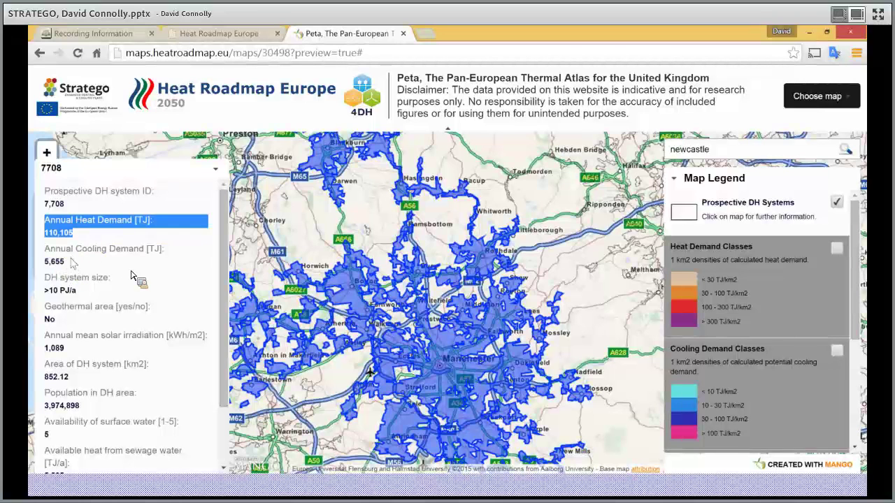
{"action": "left_click", "coordinate": [215, 273]}
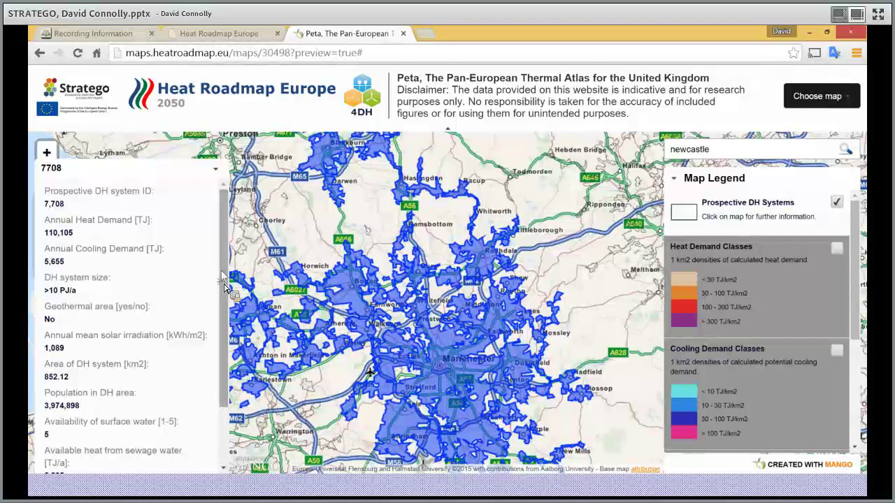
Step: Review the Manchester system's remaining attributes, from system size and population to surface water, sewage heat, wood and straw availability
{"action": "left_click_drag", "start_coordinate": [223, 276], "coordinate": [225, 340]}
{"action": "scroll", "coordinate": [132, 280], "scroll_direction": "down", "scroll_amount": 1}
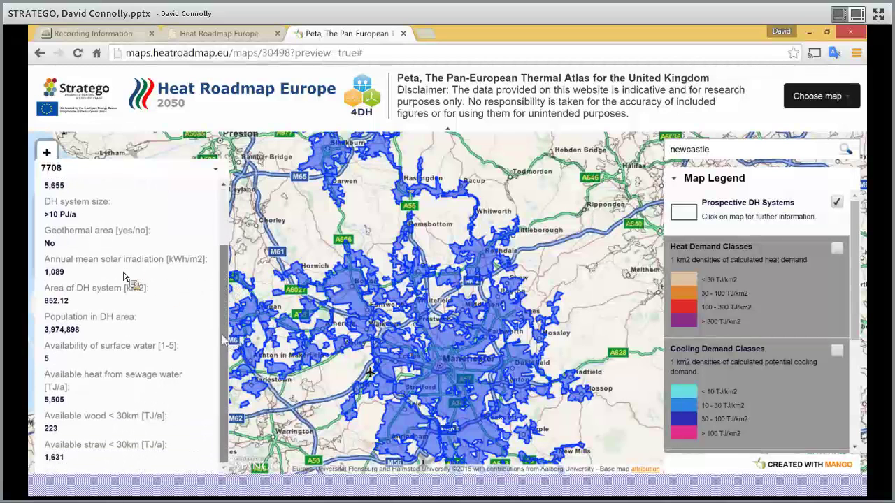
{"action": "left_click_drag", "start_coordinate": [46, 202], "coordinate": [86, 331]}
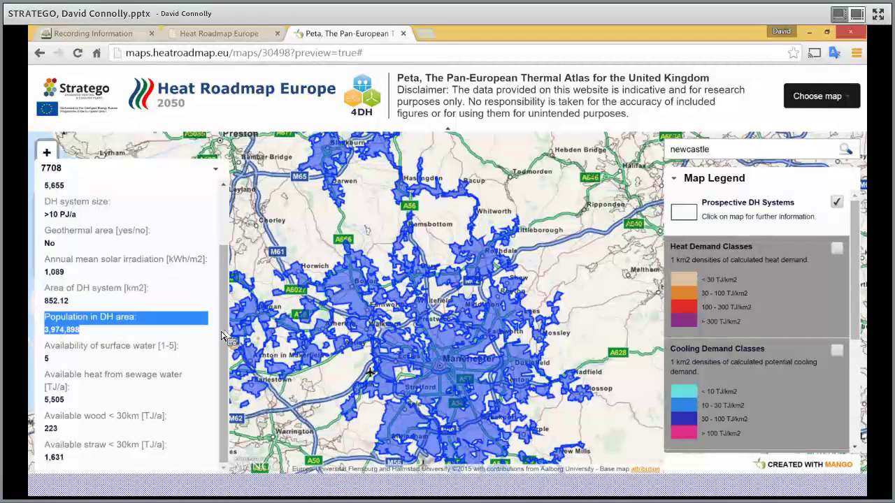
{"action": "left_click_drag", "start_coordinate": [46, 345], "coordinate": [177, 353]}
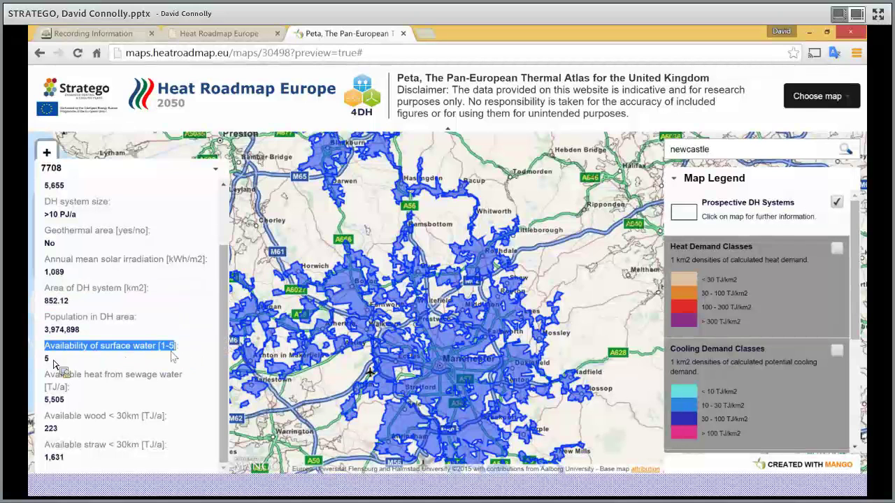
{"action": "left_click", "coordinate": [81, 360]}
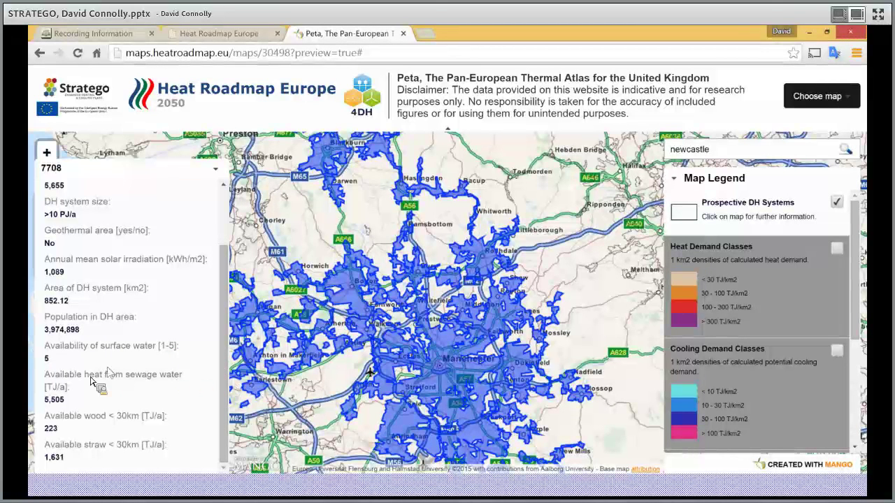
{"action": "left_click_drag", "start_coordinate": [49, 376], "coordinate": [164, 403]}
{"action": "left_click_drag", "start_coordinate": [92, 411], "coordinate": [170, 458]}
{"action": "left_click_drag", "start_coordinate": [121, 409], "coordinate": [101, 408]}
Step: Query the prospective district heating system covering Leeds and Bradford to view its feature information
{"action": "left_click_drag", "start_coordinate": [89, 404], "coordinate": [436, 337]}
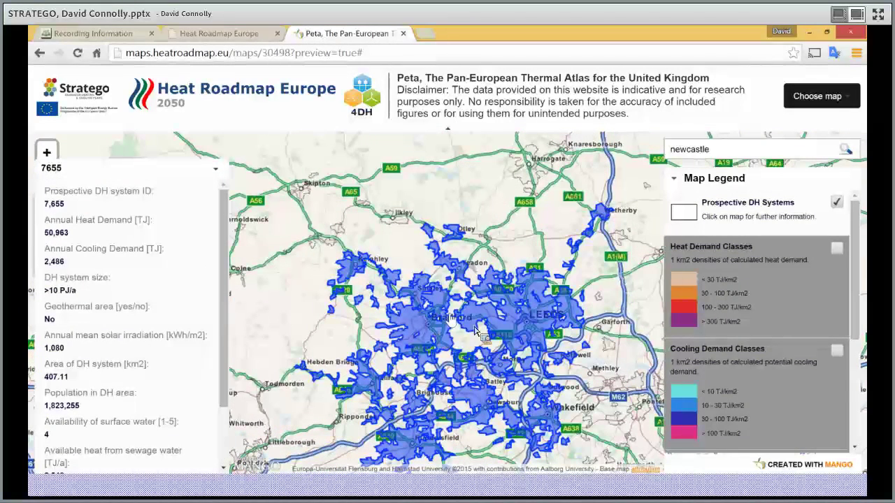
{"action": "scroll", "coordinate": [224, 289], "scroll_direction": "down", "scroll_amount": 3}
{"action": "scroll", "coordinate": [227, 284], "scroll_direction": "up", "scroll_amount": 3}
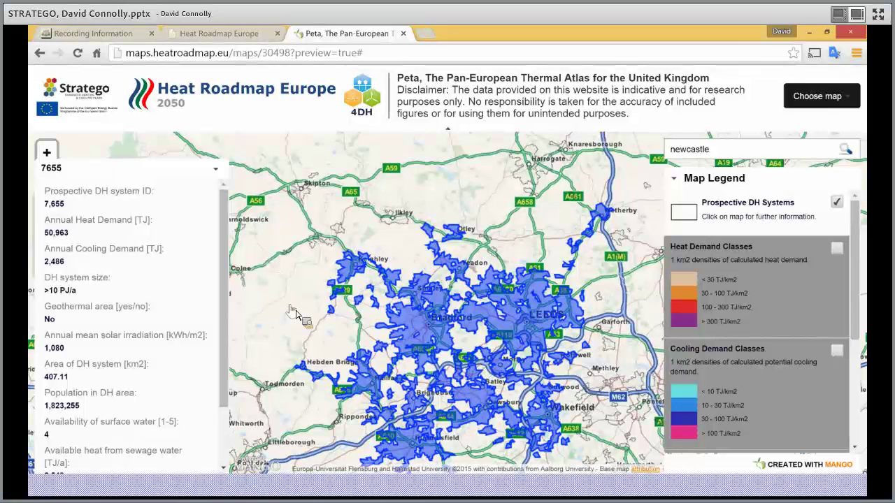
Step: Hide the Prospective DH Systems layer and show the Heat Demand Classes layer around Leeds
{"action": "left_click", "coordinate": [837, 203]}
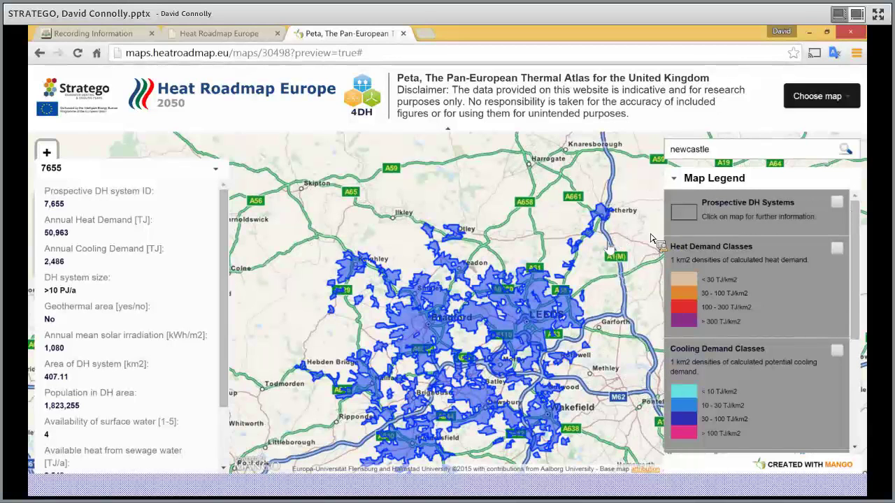
{"action": "left_click", "coordinate": [600, 277]}
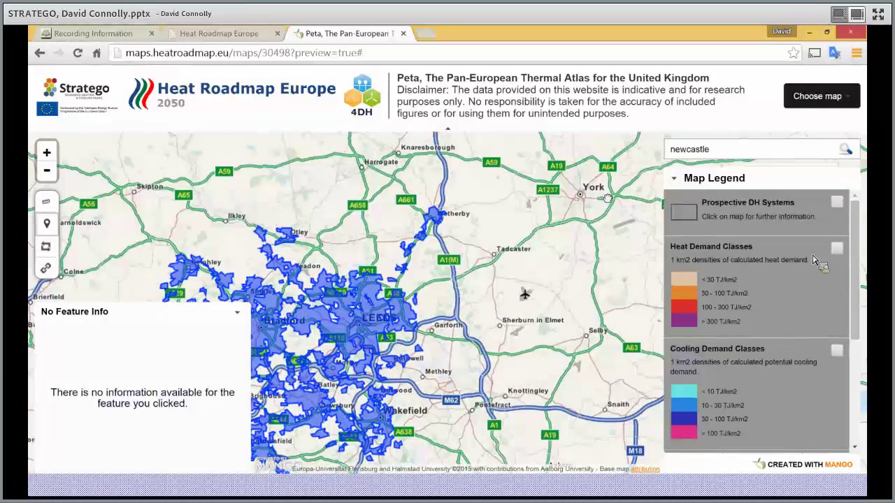
{"action": "left_click", "coordinate": [837, 249]}
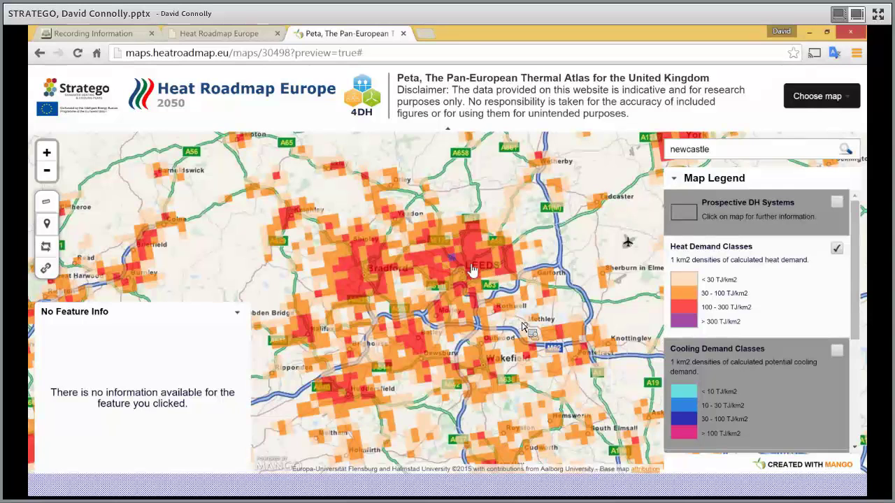
Step: Search the map for "london" and query the heat demand of a 1 km2 square near the city centre
{"action": "scroll", "coordinate": [469, 280], "scroll_direction": "down", "scroll_amount": 3}
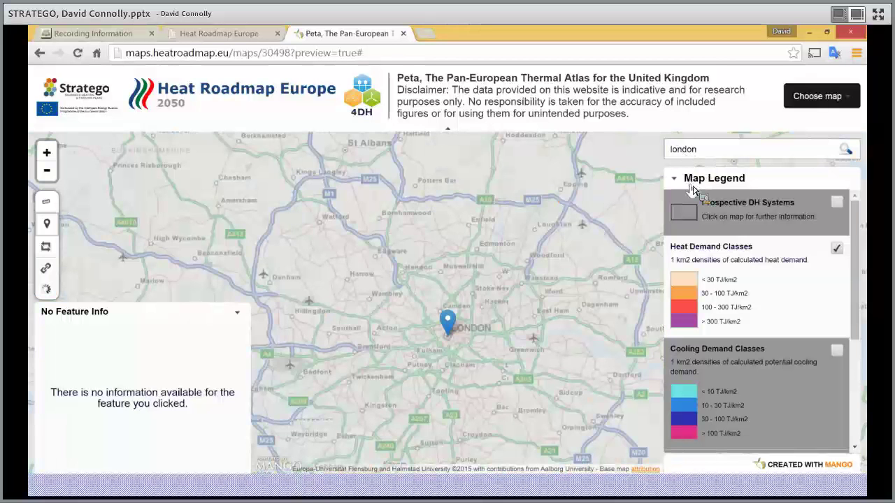
{"action": "left_click", "coordinate": [472, 315]}
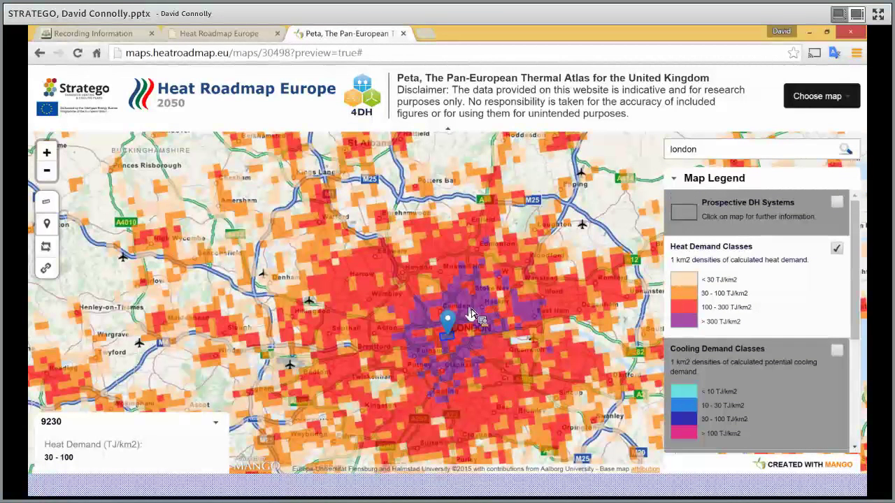
Step: Examine the 100 - 300, 30 - 100 and < 30 TJ/km2 heat demand classes in the legend against the London map
{"action": "double_click", "coordinate": [710, 308]}
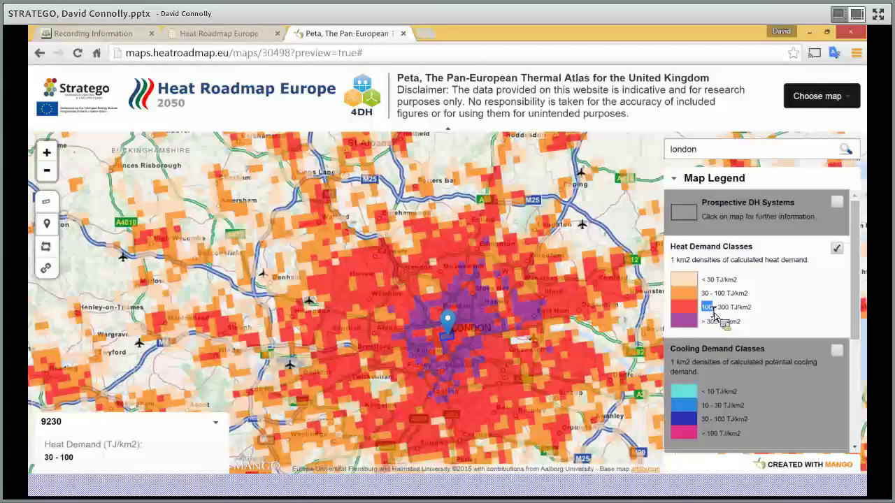
{"action": "left_click_drag", "start_coordinate": [713, 312], "coordinate": [738, 302]}
{"action": "triple_click", "coordinate": [738, 302]}
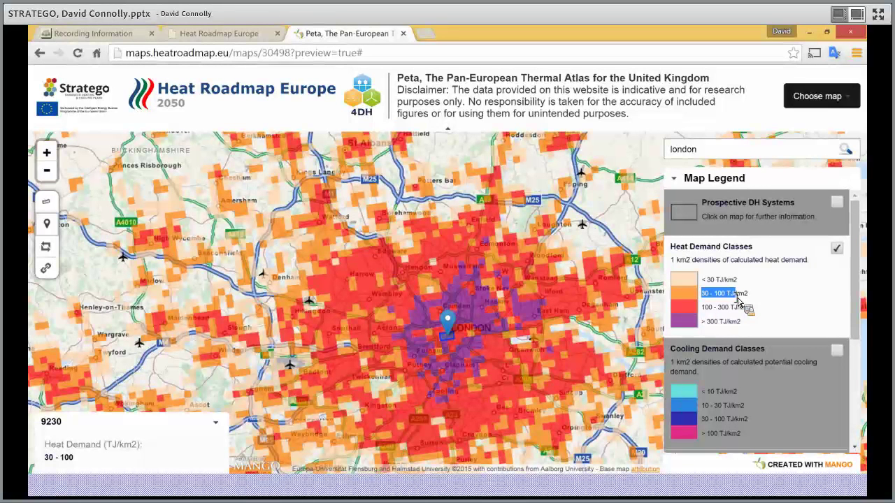
{"action": "left_click_drag", "start_coordinate": [738, 302], "coordinate": [741, 282]}
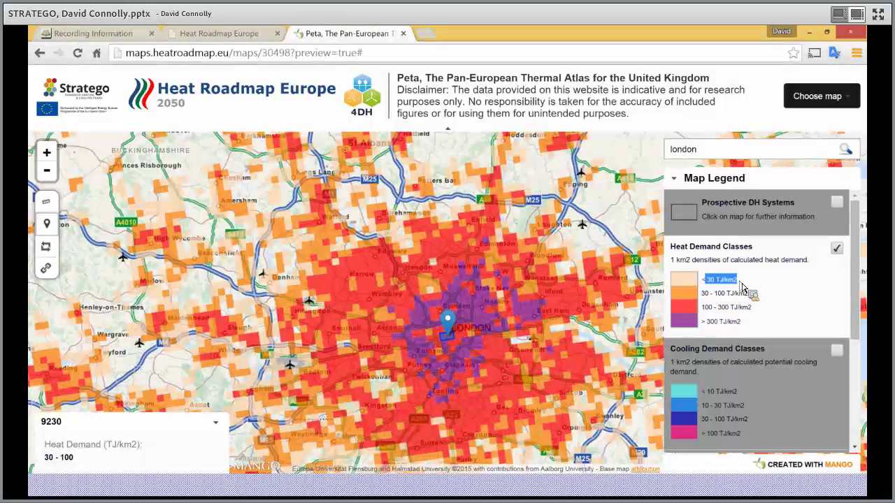
{"action": "left_click_drag", "start_coordinate": [743, 286], "coordinate": [531, 260]}
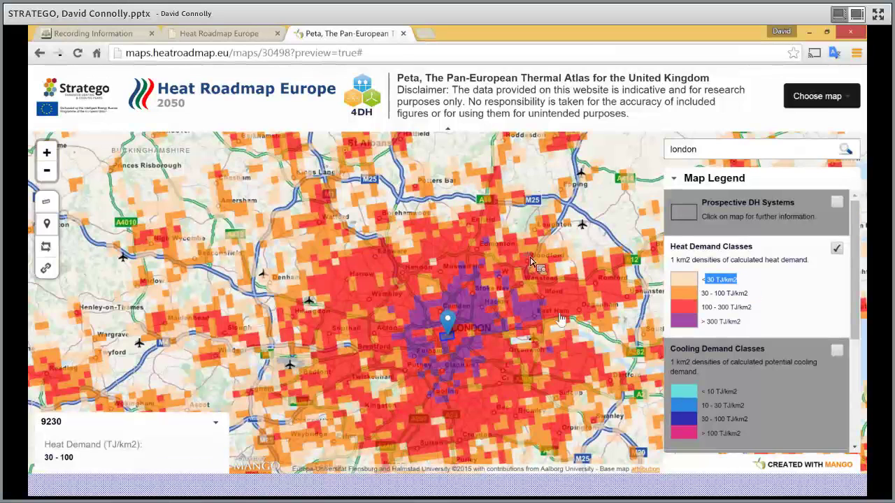
{"action": "left_click_drag", "start_coordinate": [559, 314], "coordinate": [531, 260]}
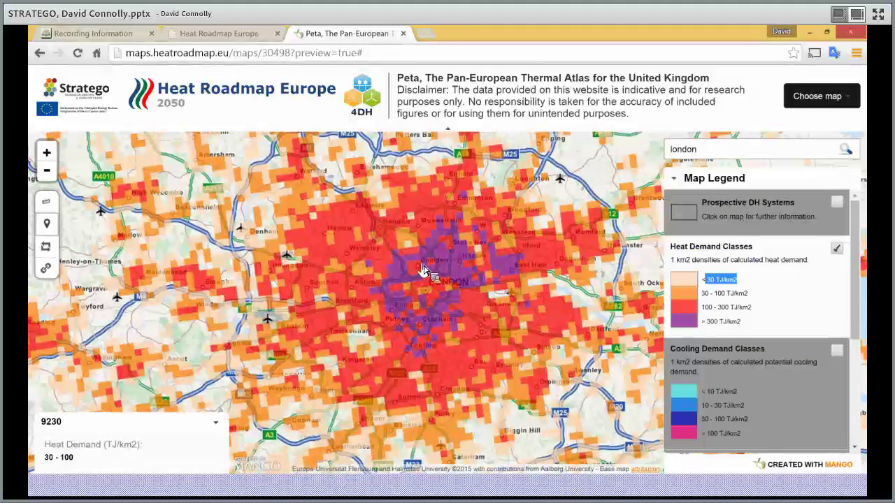
Step: Replace the Heat Demand Classes layer with Cooling Demand Classes over London and review the cooling density classes in the legend
{"action": "left_click", "coordinate": [837, 249]}
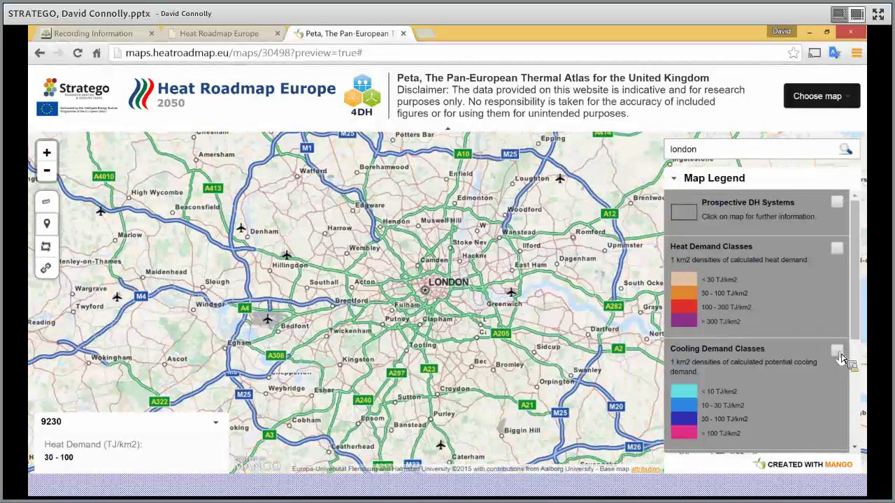
{"action": "left_click", "coordinate": [838, 352]}
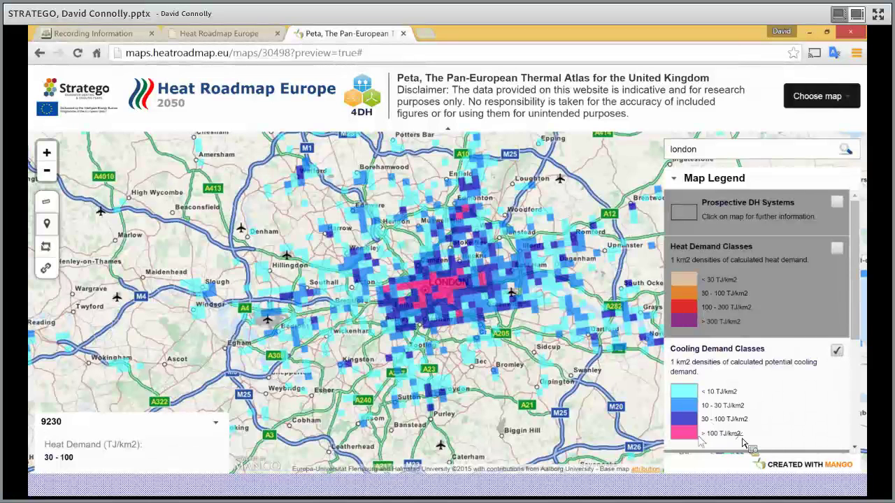
{"action": "left_click_drag", "start_coordinate": [741, 434], "coordinate": [525, 224]}
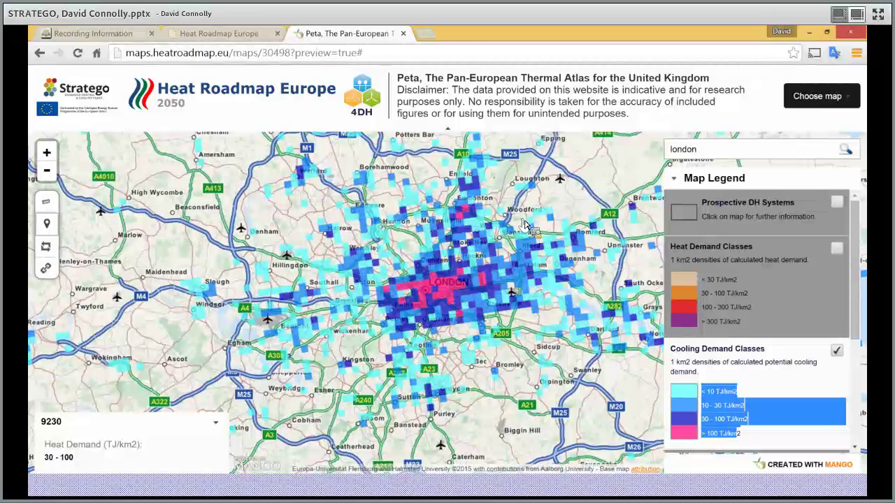
{"action": "left_click_drag", "start_coordinate": [525, 224], "coordinate": [525, 224]}
{"action": "left_click_drag", "start_coordinate": [526, 223], "coordinate": [835, 353]}
Step: Switch from Cooling Demand Classes back to Heat Demand Classes and inspect the 1 km2 squares around Hounslow in west London
{"action": "left_click", "coordinate": [837, 350]}
{"action": "left_click", "coordinate": [837, 251]}
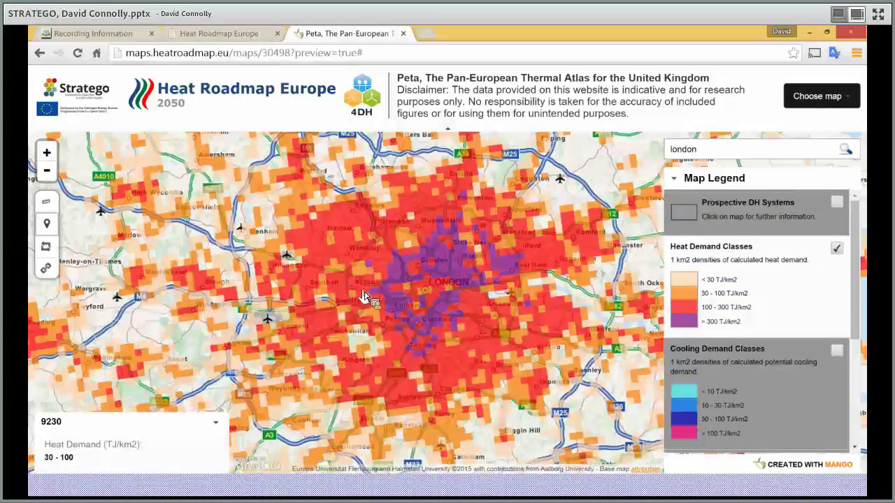
{"action": "scroll", "coordinate": [364, 320], "scroll_direction": "up", "scroll_amount": 1}
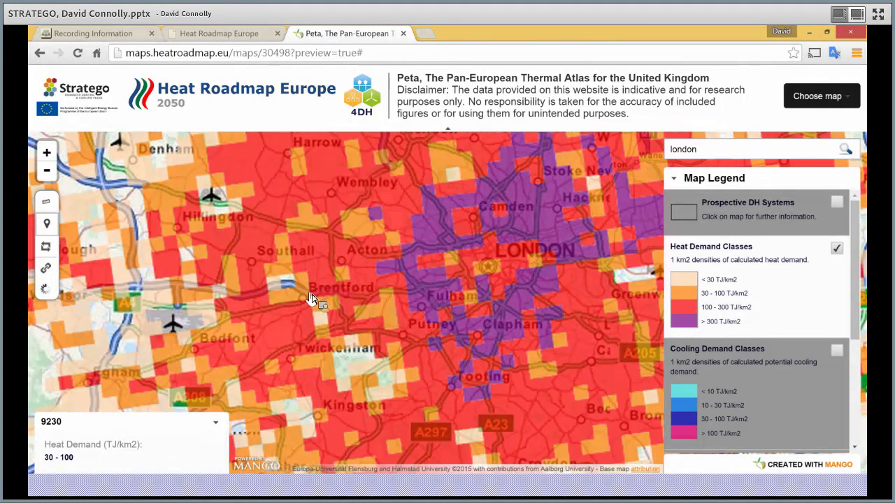
{"action": "scroll", "coordinate": [313, 299], "scroll_direction": "up", "scroll_amount": 1}
{"action": "scroll", "coordinate": [319, 332], "scroll_direction": "up", "scroll_amount": 1}
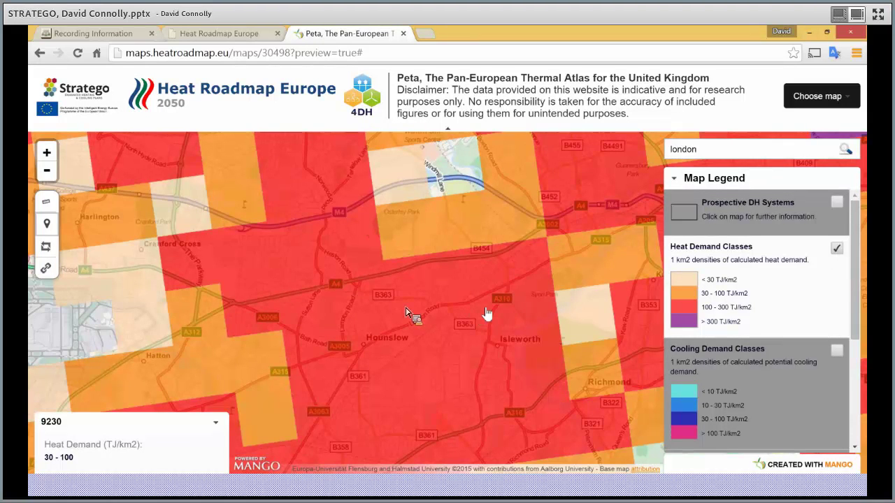
{"action": "scroll", "coordinate": [410, 315], "scroll_direction": "down", "scroll_amount": 1}
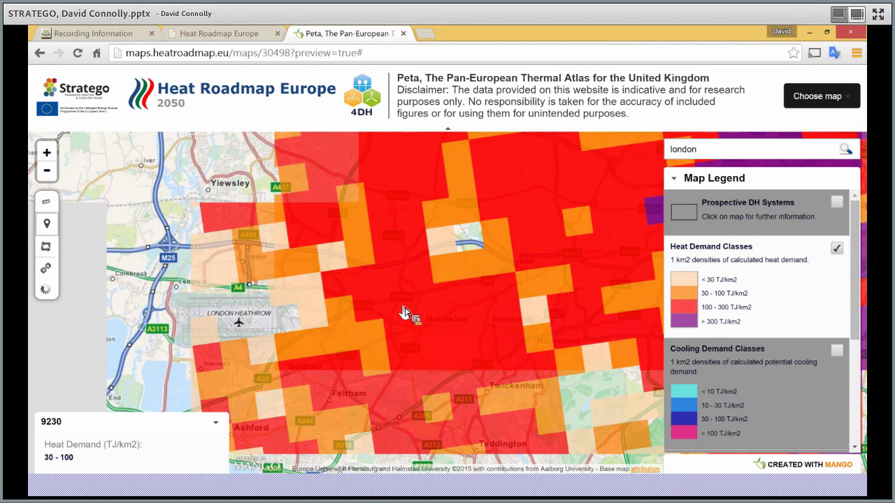
{"action": "scroll", "coordinate": [374, 302], "scroll_direction": "down", "scroll_amount": 1}
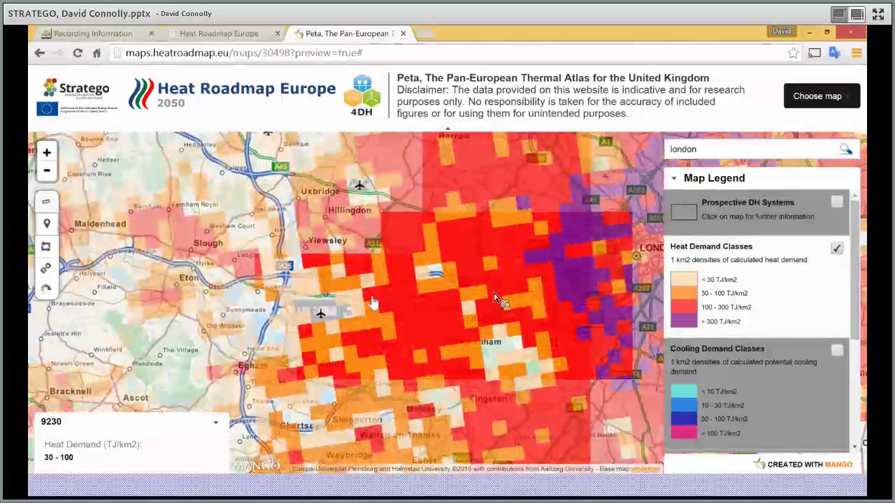
Step: Replace the Heat Demand Classes layer with the Excess heat facilities layer over the London area
{"action": "scroll", "coordinate": [374, 302], "scroll_direction": "down", "scroll_amount": 1}
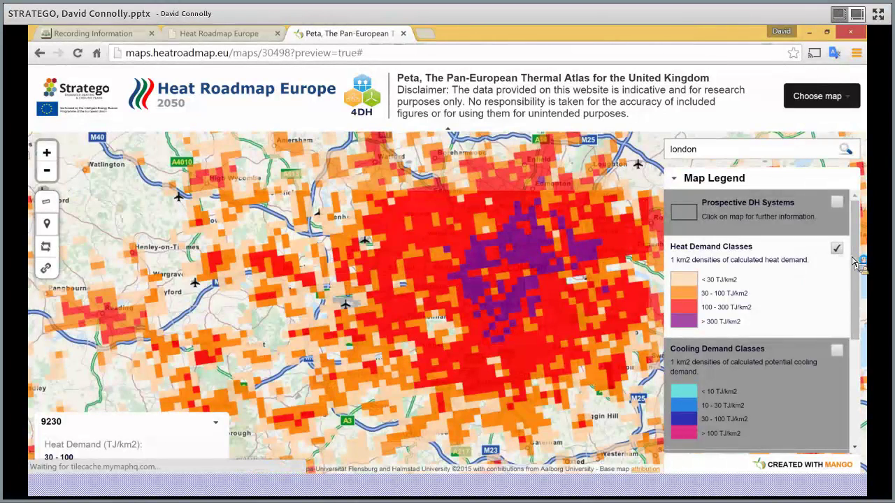
{"action": "left_click", "coordinate": [837, 249]}
{"action": "scroll", "coordinate": [858, 279], "scroll_direction": "down", "scroll_amount": 2}
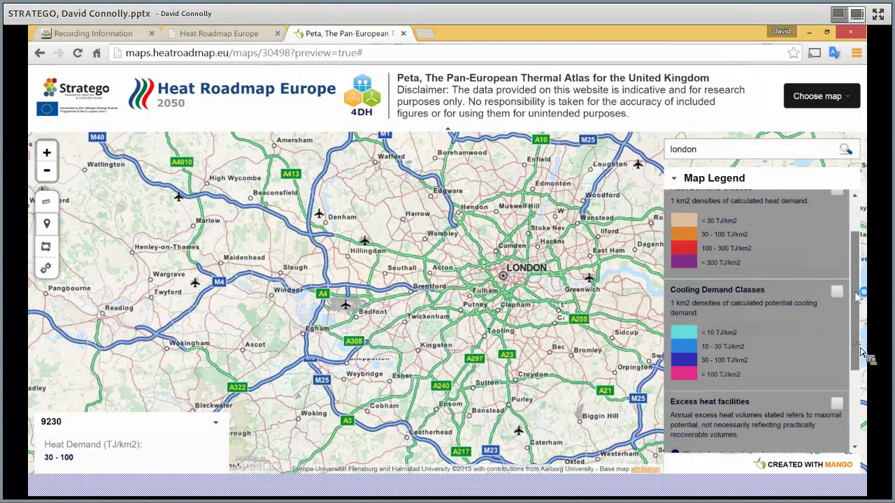
{"action": "scroll", "coordinate": [860, 346], "scroll_direction": "down", "scroll_amount": 4}
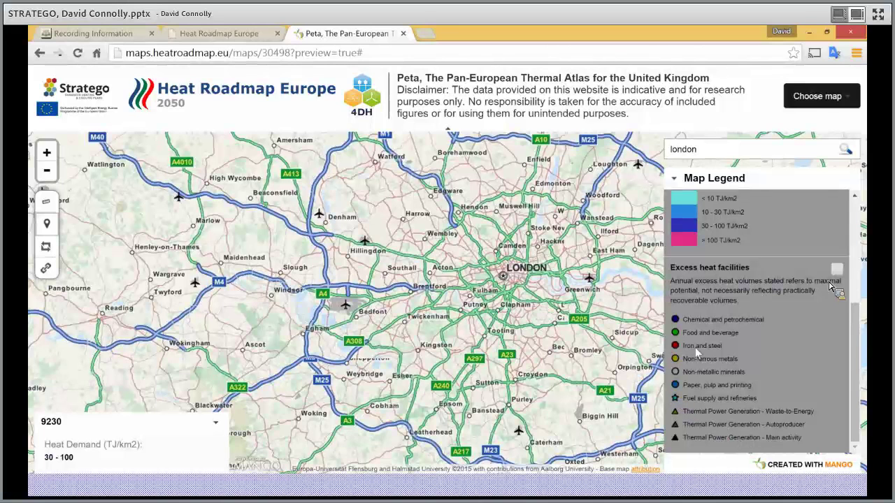
{"action": "left_click", "coordinate": [836, 272]}
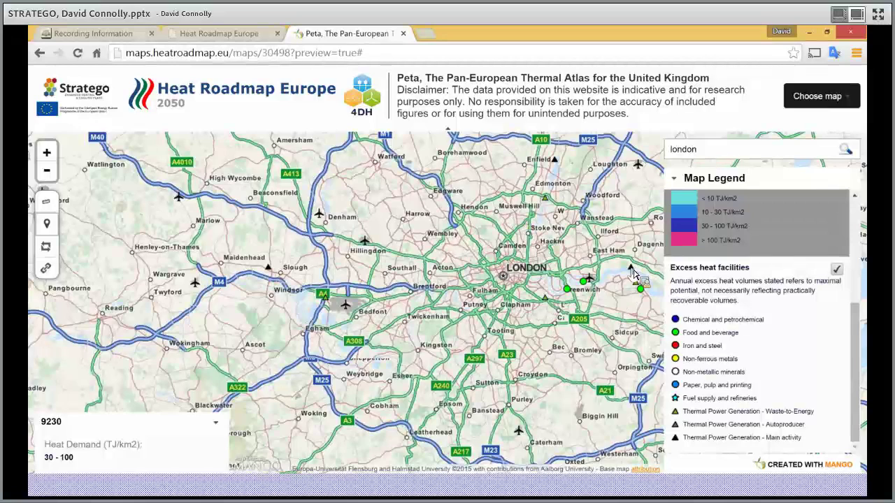
Step: Query the excess heat of the main activity thermal power plant east of London and the food and beverage facility near Greenwich
{"action": "left_click", "coordinate": [631, 270]}
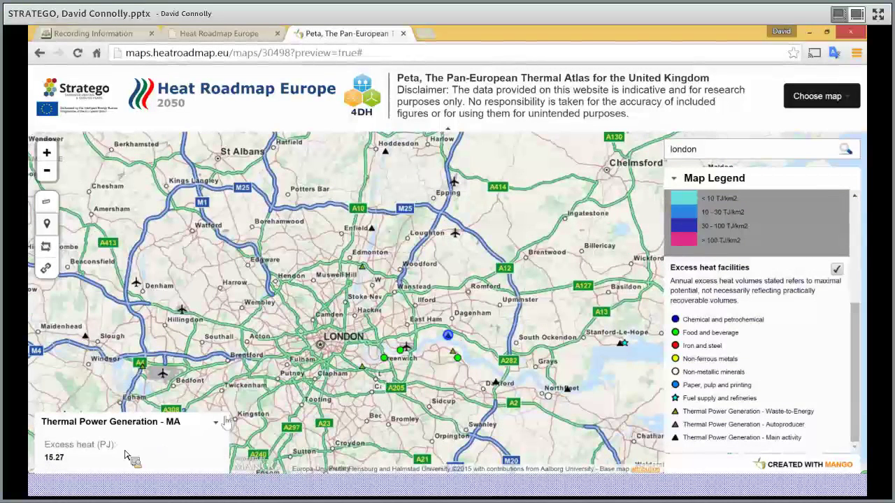
{"action": "left_click_drag", "start_coordinate": [56, 459], "coordinate": [84, 459]}
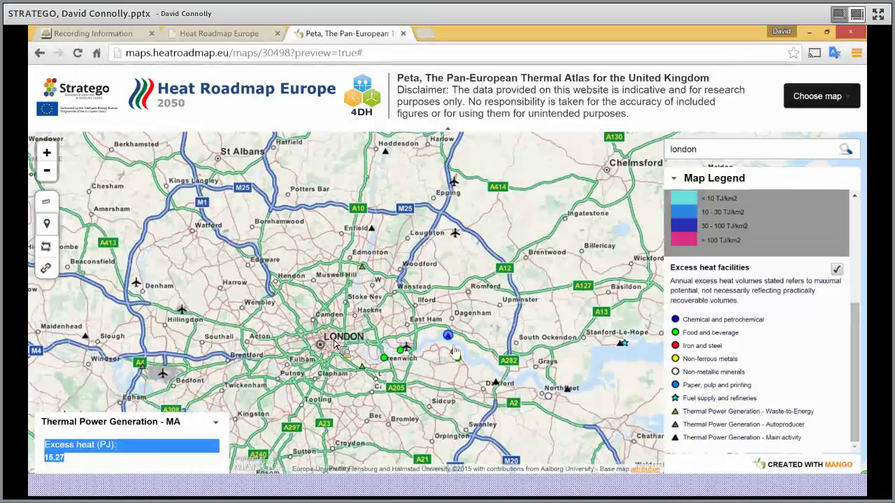
{"action": "left_click", "coordinate": [386, 359]}
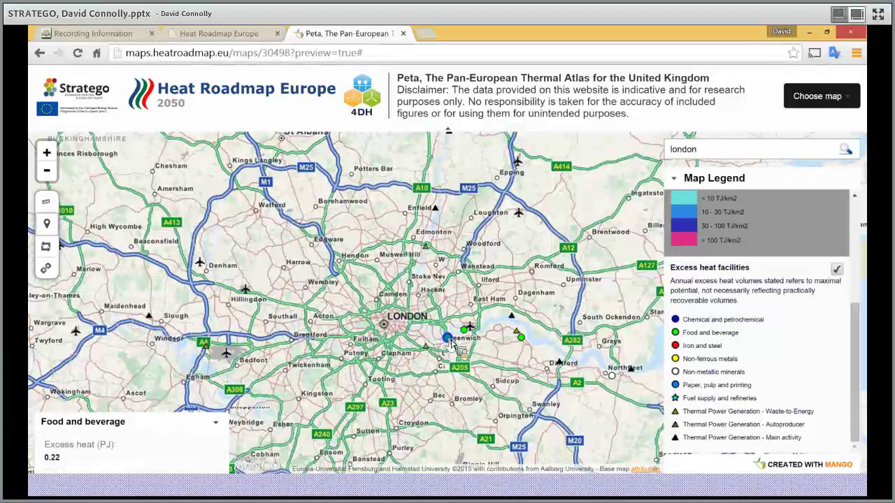
{"action": "left_click_drag", "start_coordinate": [44, 457], "coordinate": [54, 463]}
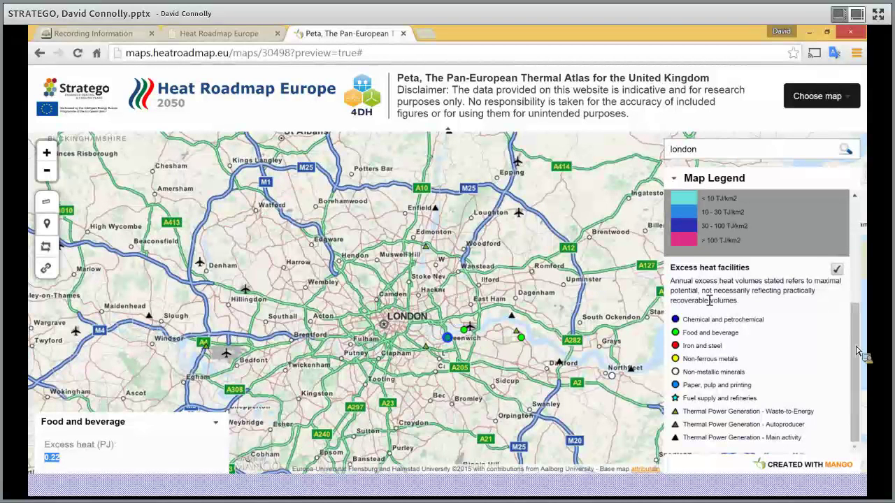
Step: Add the Prospective DH Systems layer to the excess heat facilities and inspect the London system's eastern edge towards the Thames Estuary
{"action": "left_click_drag", "start_coordinate": [856, 353], "coordinate": [855, 210]}
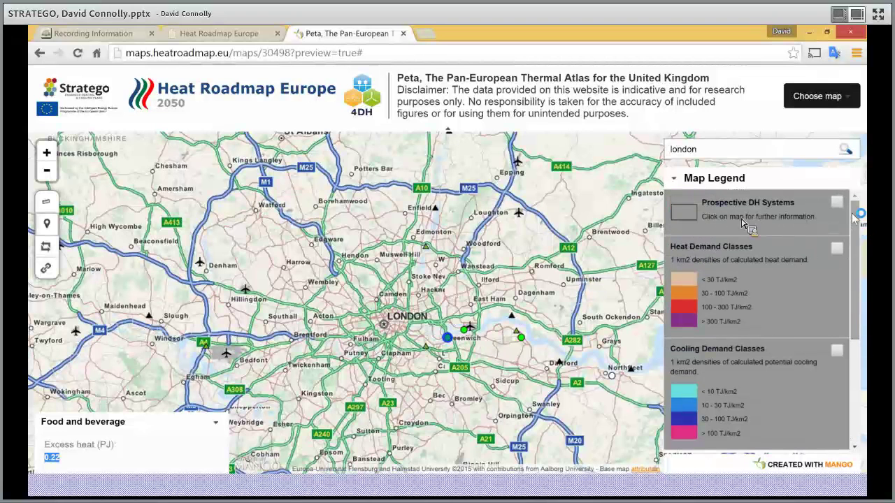
{"action": "left_click", "coordinate": [836, 203]}
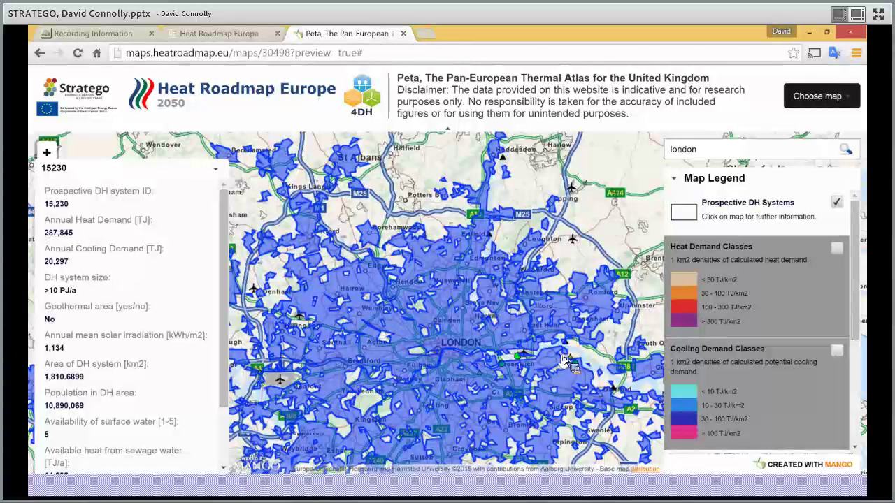
{"action": "left_click_drag", "start_coordinate": [580, 266], "coordinate": [446, 340]}
{"action": "left_click_drag", "start_coordinate": [427, 278], "coordinate": [340, 181]}
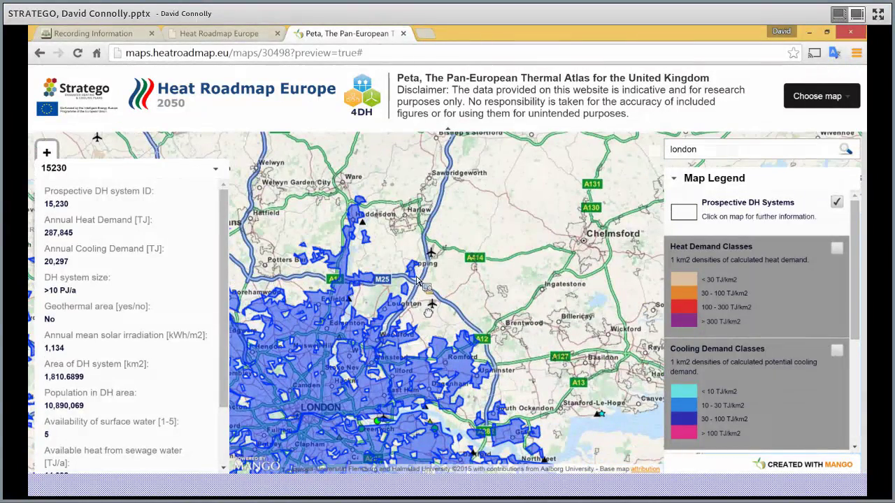
{"action": "left_click_drag", "start_coordinate": [416, 278], "coordinate": [346, 184]}
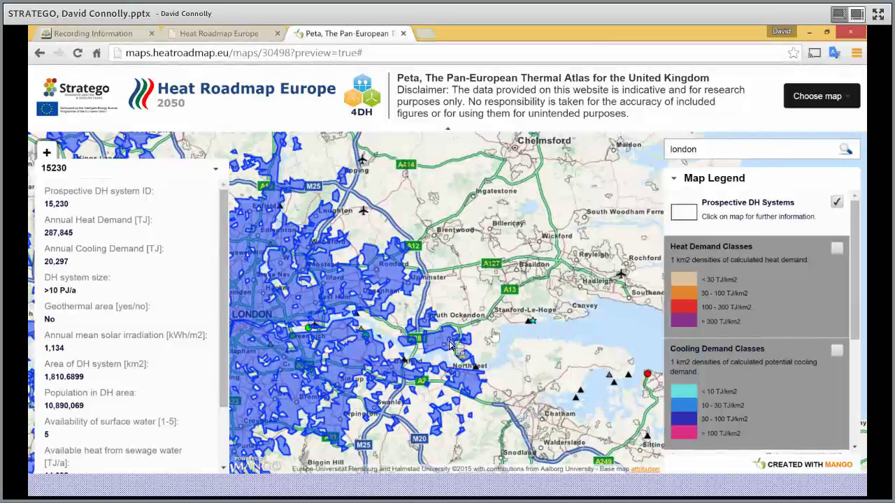
Step: Collapse the system details and measure the distance from the Stanford-Le-Hope power plant to the nearest edge of the London district heating area
{"action": "left_click", "coordinate": [215, 168]}
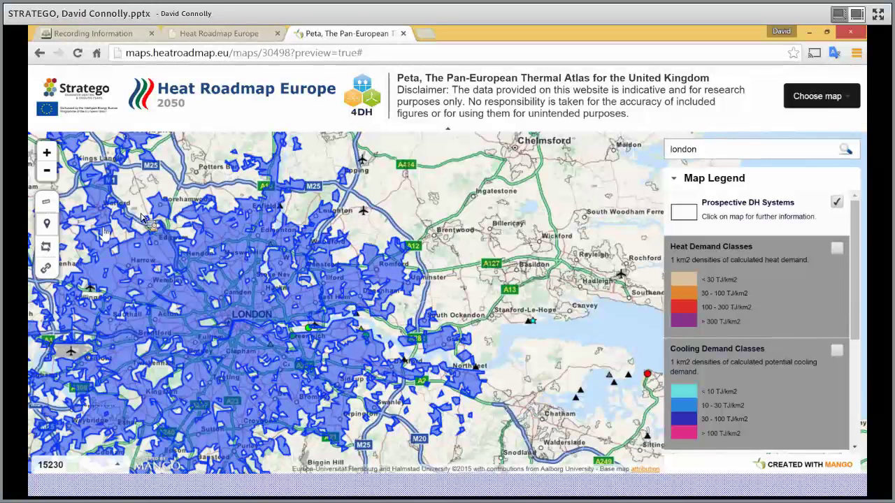
{"action": "left_click", "coordinate": [47, 204]}
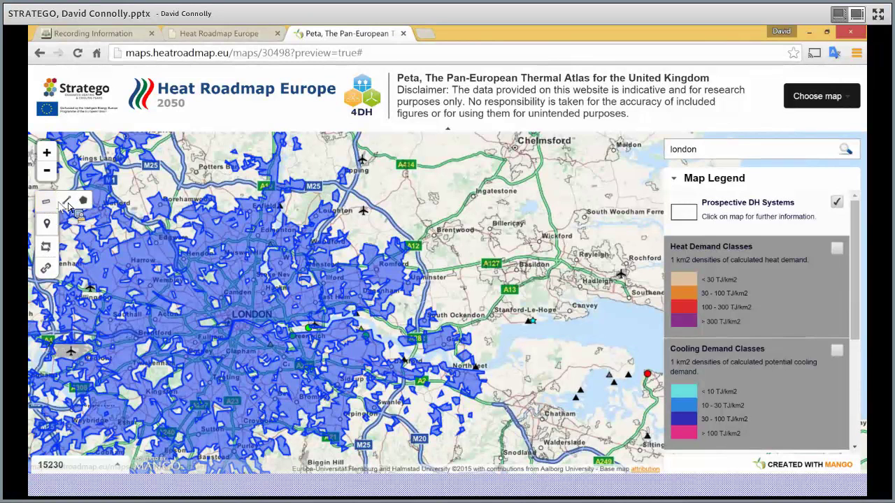
{"action": "left_click", "coordinate": [68, 203]}
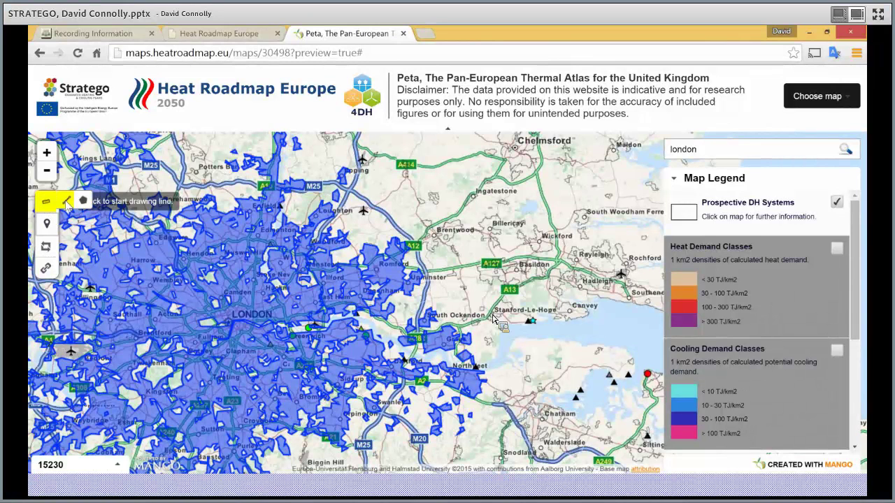
{"action": "left_click", "coordinate": [529, 321]}
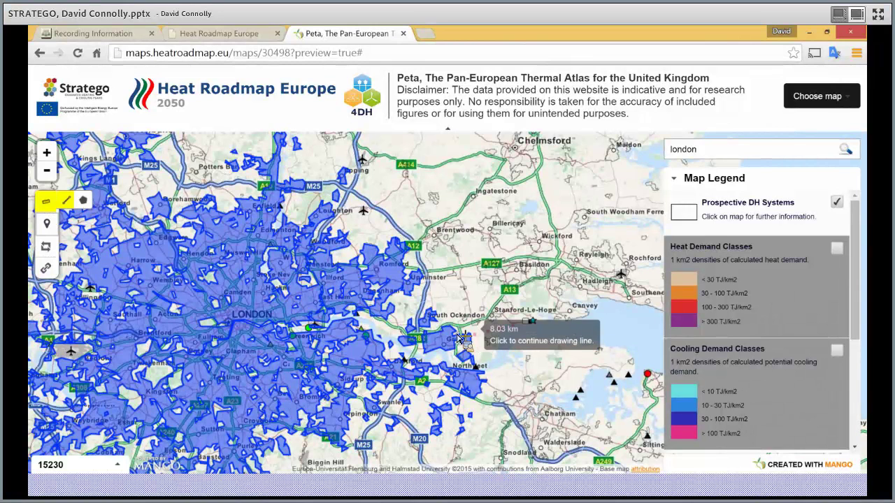
{"action": "left_click", "coordinate": [456, 333]}
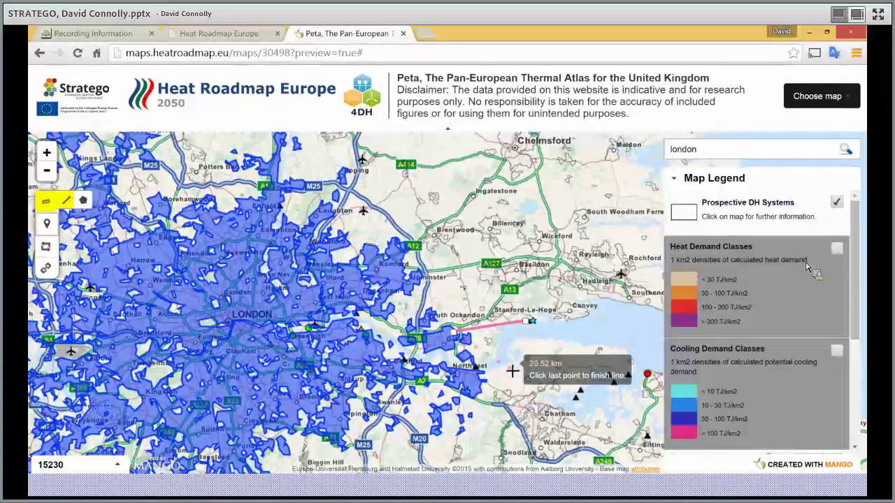
Step: End the line measurement and query the excess heat of the power plant and the fuel refinery near Stanford-Le-Hope
{"action": "scroll", "coordinate": [855, 266], "scroll_direction": "down", "scroll_amount": 2}
{"action": "scroll", "coordinate": [854, 339], "scroll_direction": "down", "scroll_amount": 4}
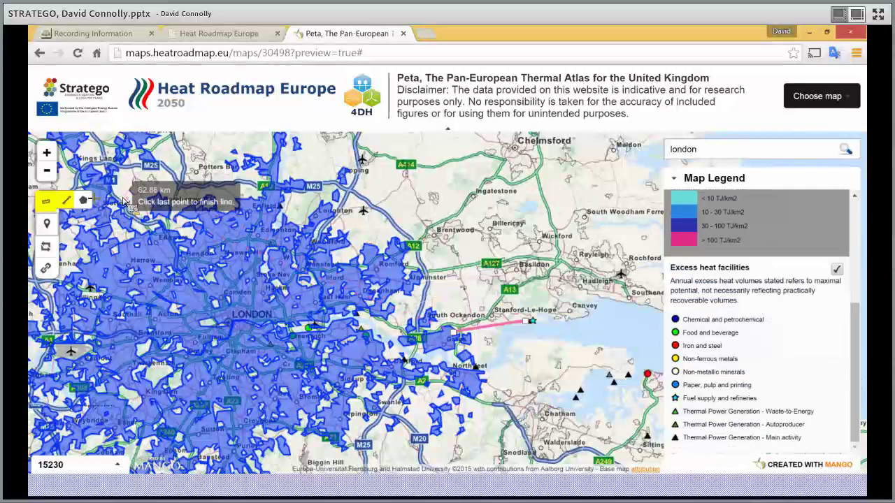
{"action": "left_click", "coordinate": [68, 202]}
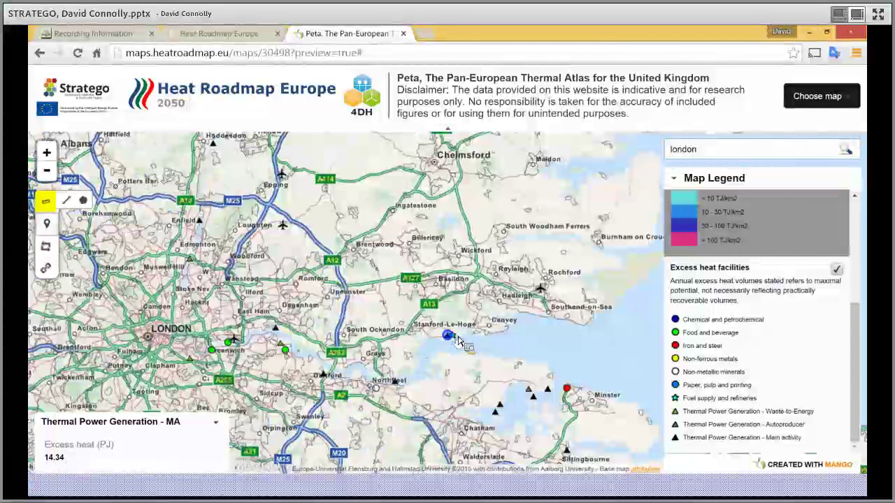
{"action": "left_click", "coordinate": [454, 337]}
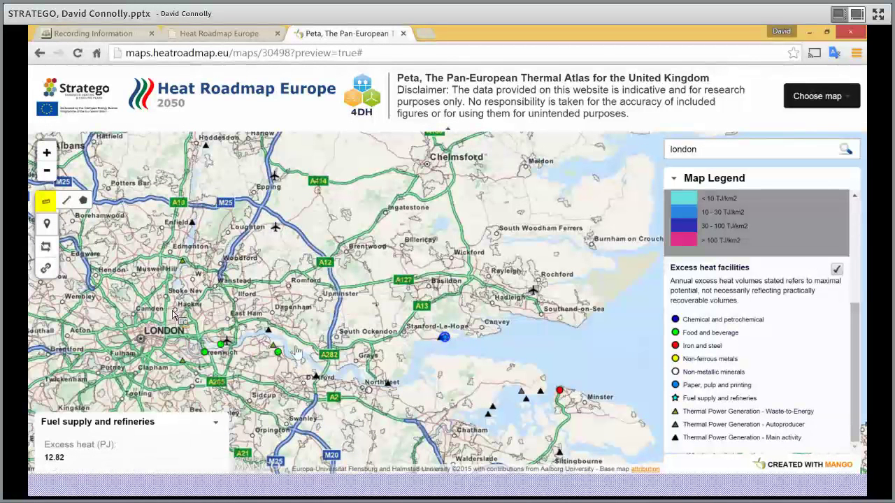
Step: Query the London prospective district heating system's annual heat demand and compare it with the excess heat facilities around the Thames Estuary
{"action": "left_click", "coordinate": [349, 351]}
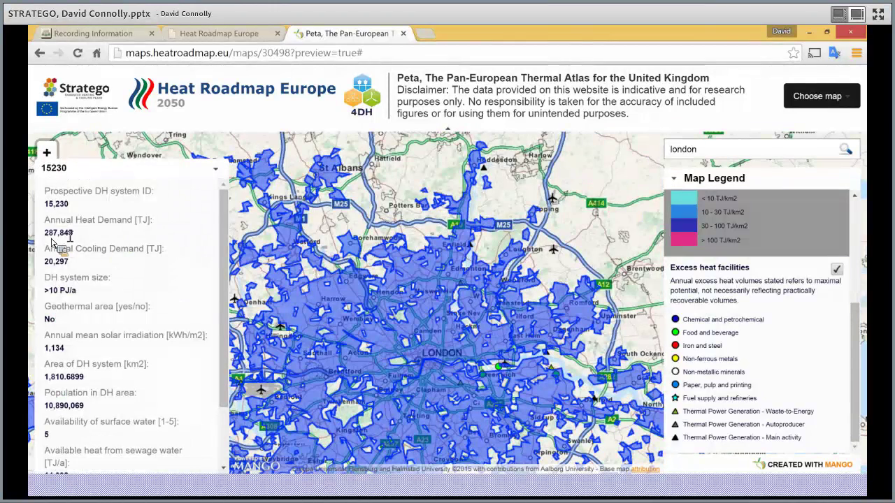
{"action": "left_click_drag", "start_coordinate": [59, 232], "coordinate": [44, 233]}
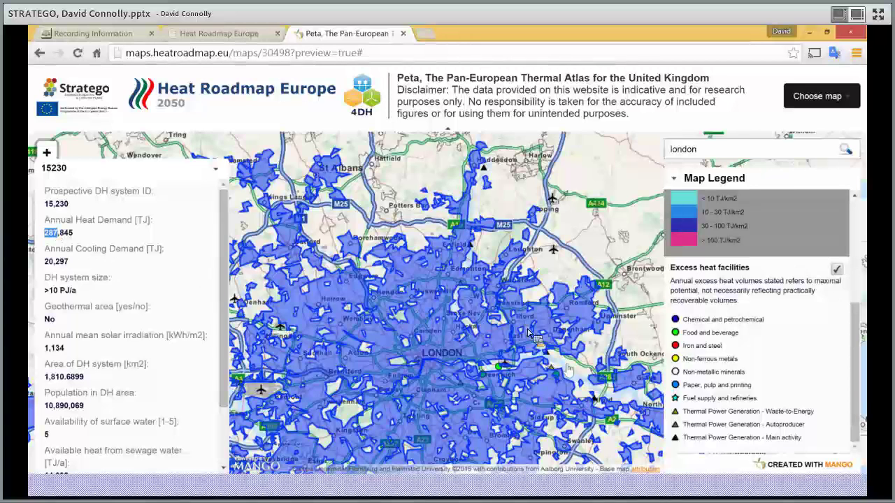
{"action": "left_click_drag", "start_coordinate": [481, 302], "coordinate": [462, 285]}
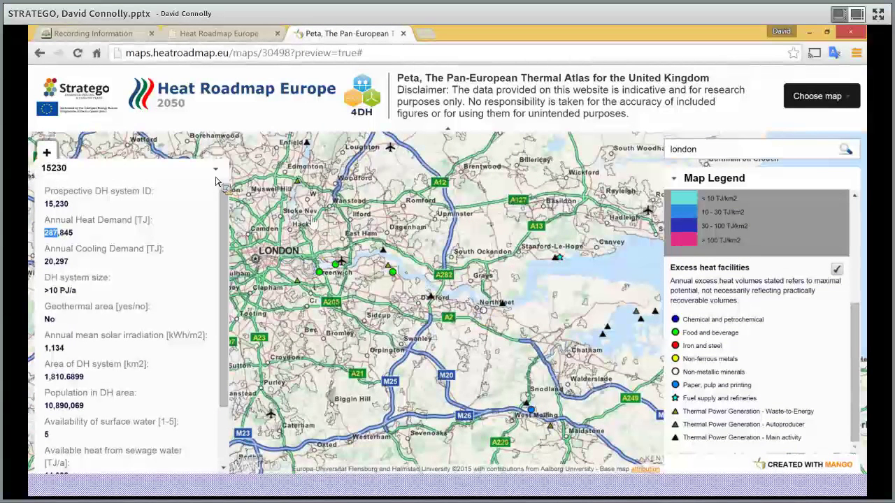
{"action": "left_click", "coordinate": [551, 269]}
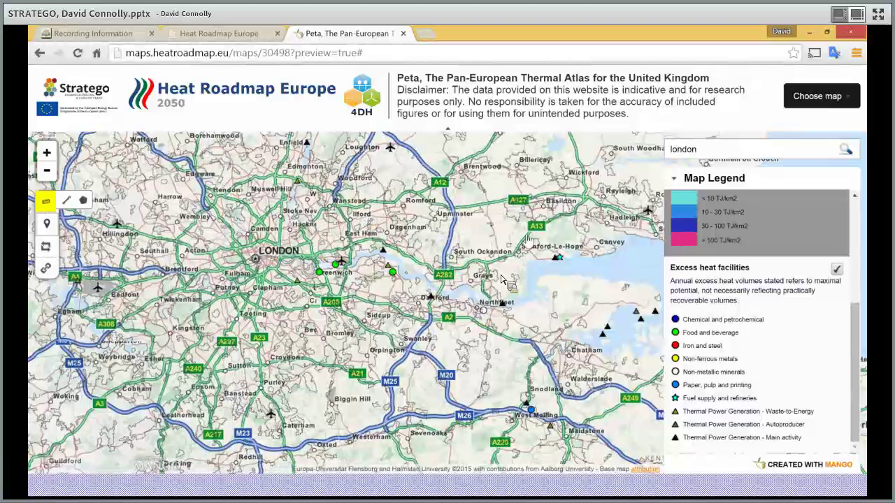